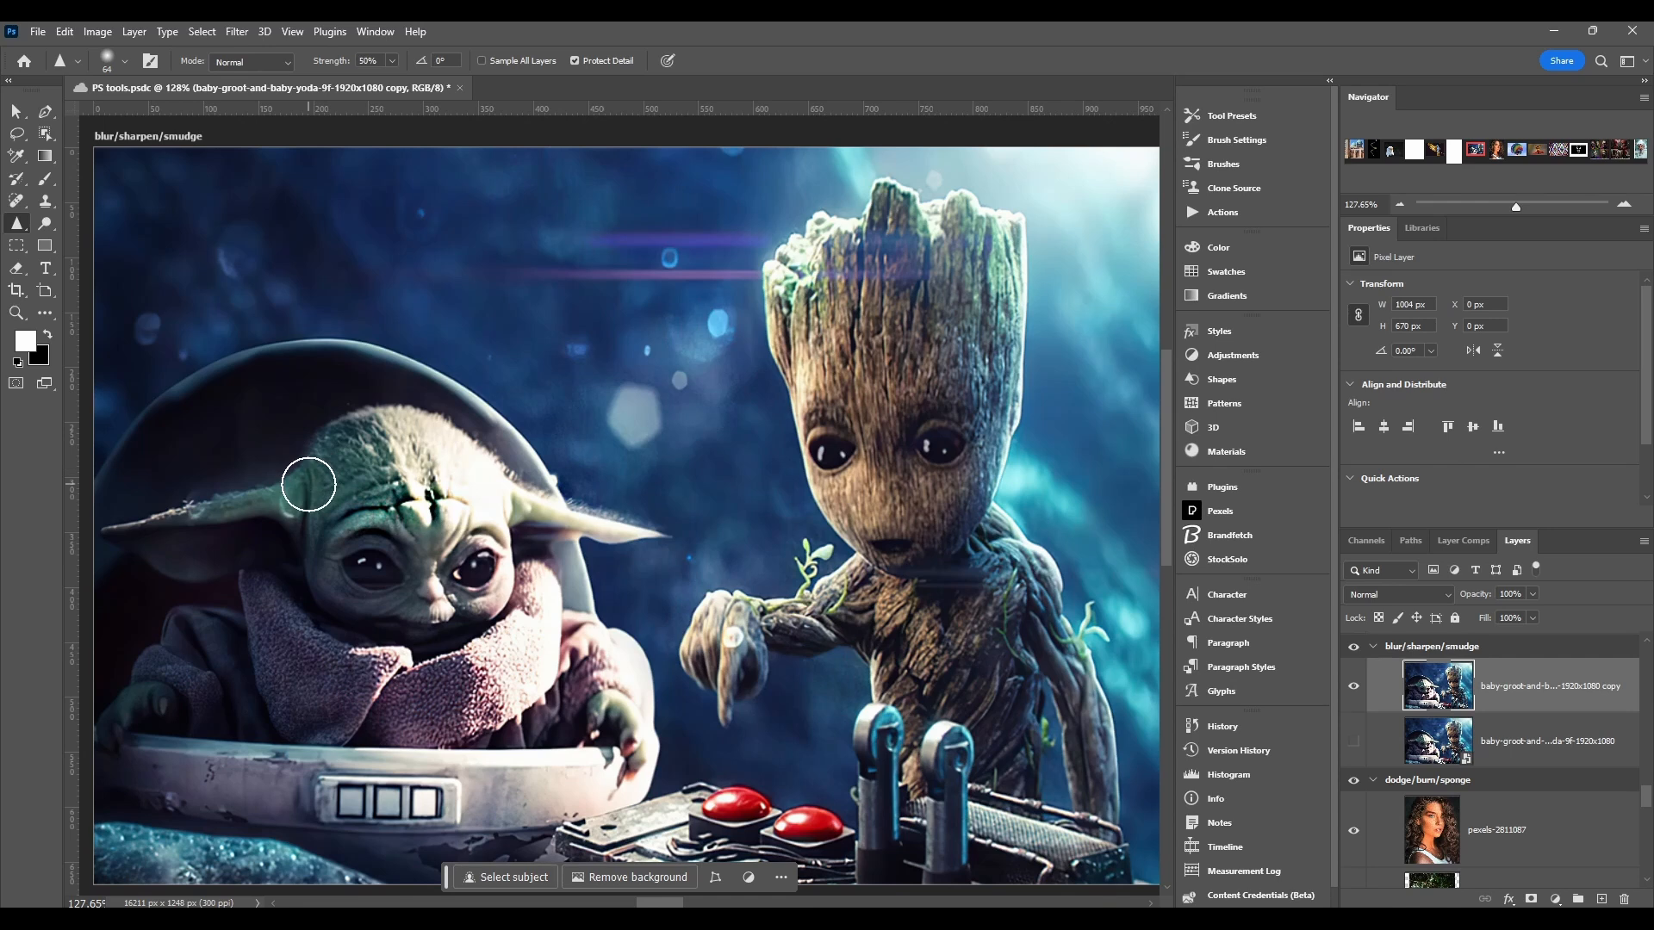
# Step: Sharpen the side of Baby Yoda's forehead and most of Groot's head with the Sharpen tool at 50% strength
pyautogui.moveTo(323, 477)
pyautogui.mouseDown()
pyautogui.moveTo(367, 435)
pyautogui.moveTo(389, 446)
pyautogui.moveTo(333, 506)
pyautogui.mouseUp()
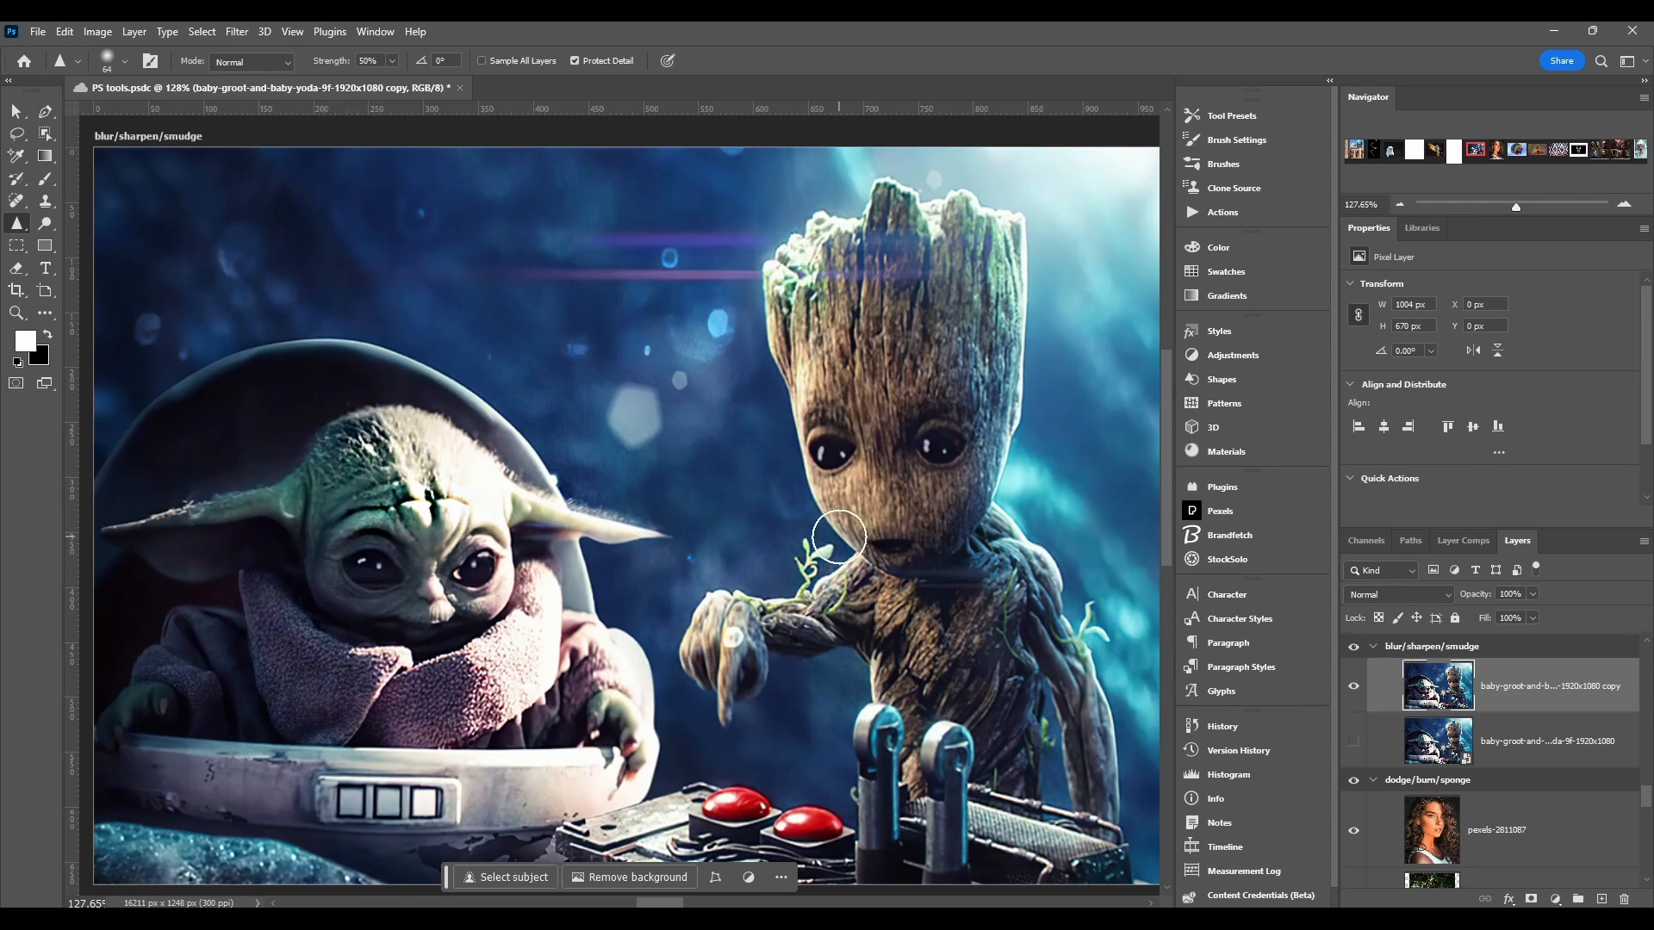
pyautogui.moveTo(851, 318)
pyautogui.mouseDown()
pyautogui.moveTo(861, 237)
pyautogui.moveTo(850, 353)
pyautogui.moveTo(833, 311)
pyautogui.moveTo(818, 345)
pyautogui.moveTo(836, 387)
pyautogui.moveTo(849, 360)
pyautogui.moveTo(879, 466)
pyautogui.moveTo(861, 514)
pyautogui.moveTo(841, 392)
pyautogui.moveTo(834, 517)
pyautogui.moveTo(772, 303)
pyautogui.moveTo(778, 336)
pyautogui.moveTo(794, 368)
pyautogui.moveTo(812, 270)
pyautogui.moveTo(854, 294)
pyautogui.moveTo(869, 484)
pyautogui.moveTo(805, 392)
pyautogui.mouseUp()
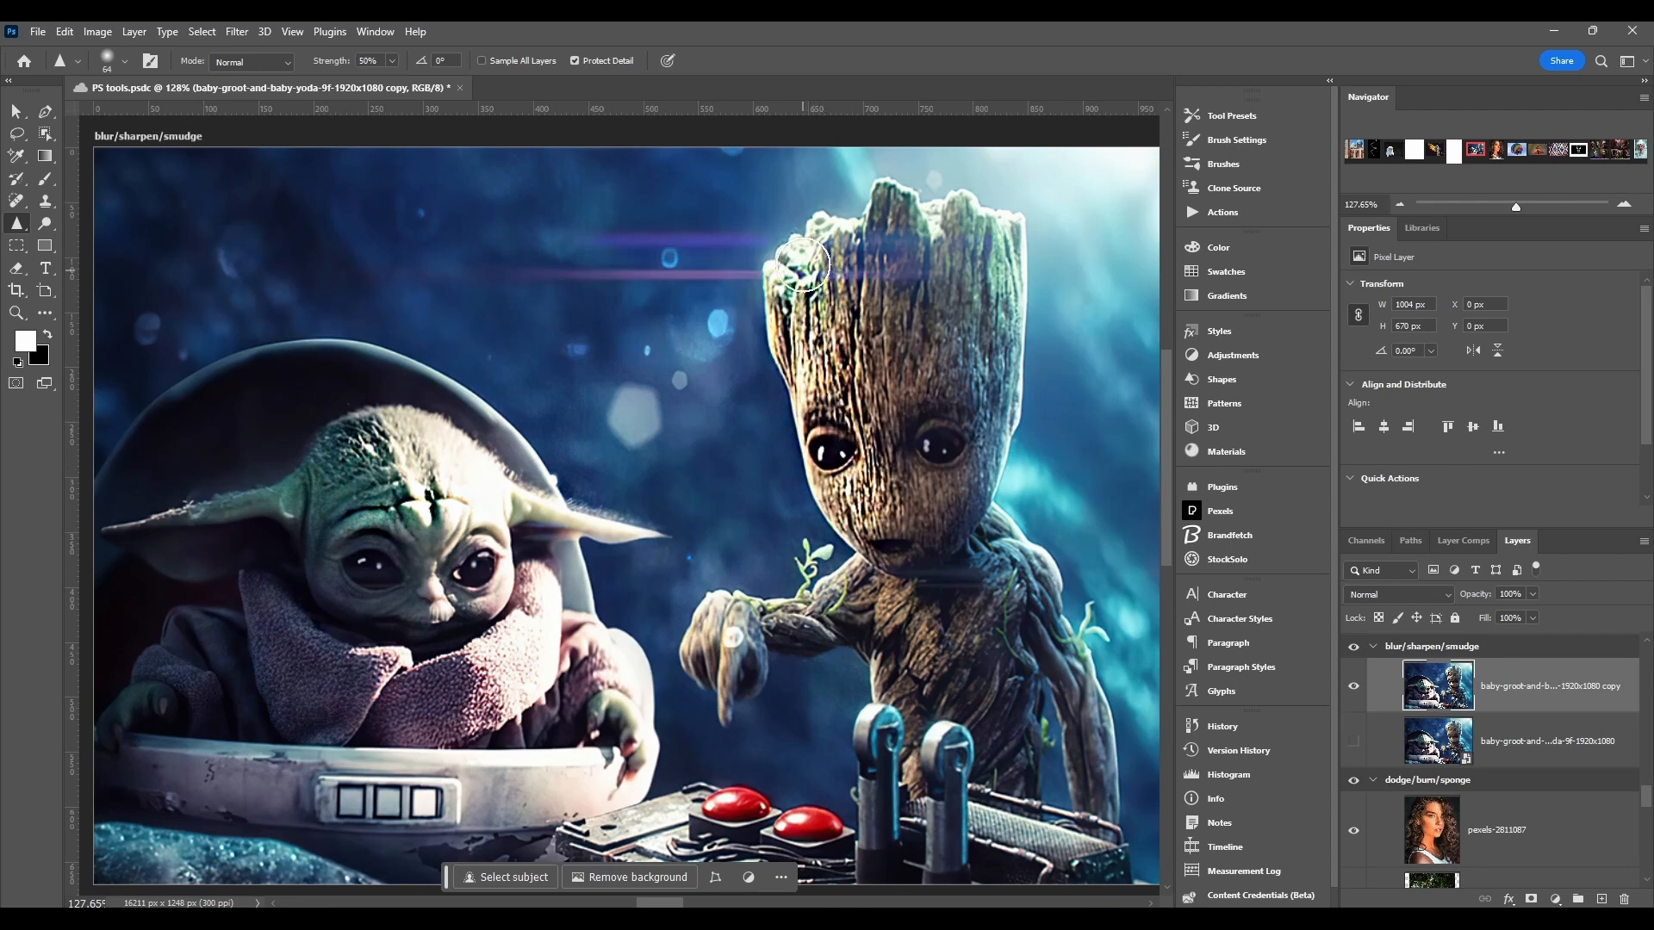
pyautogui.moveTo(802, 265)
pyautogui.mouseDown()
pyautogui.moveTo(851, 328)
pyautogui.moveTo(886, 229)
pyautogui.moveTo(853, 410)
pyautogui.moveTo(887, 545)
pyautogui.moveTo(848, 474)
pyautogui.mouseUp()
pyautogui.moveTo(807, 366)
pyautogui.mouseDown()
pyautogui.moveTo(847, 441)
pyautogui.moveTo(848, 293)
pyautogui.mouseUp()
pyautogui.moveTo(853, 402)
pyautogui.mouseDown()
pyautogui.moveTo(873, 494)
pyautogui.moveTo(851, 335)
pyautogui.moveTo(810, 344)
pyautogui.moveTo(860, 488)
pyautogui.moveTo(877, 494)
pyautogui.moveTo(842, 451)
pyautogui.moveTo(847, 488)
pyautogui.mouseUp()
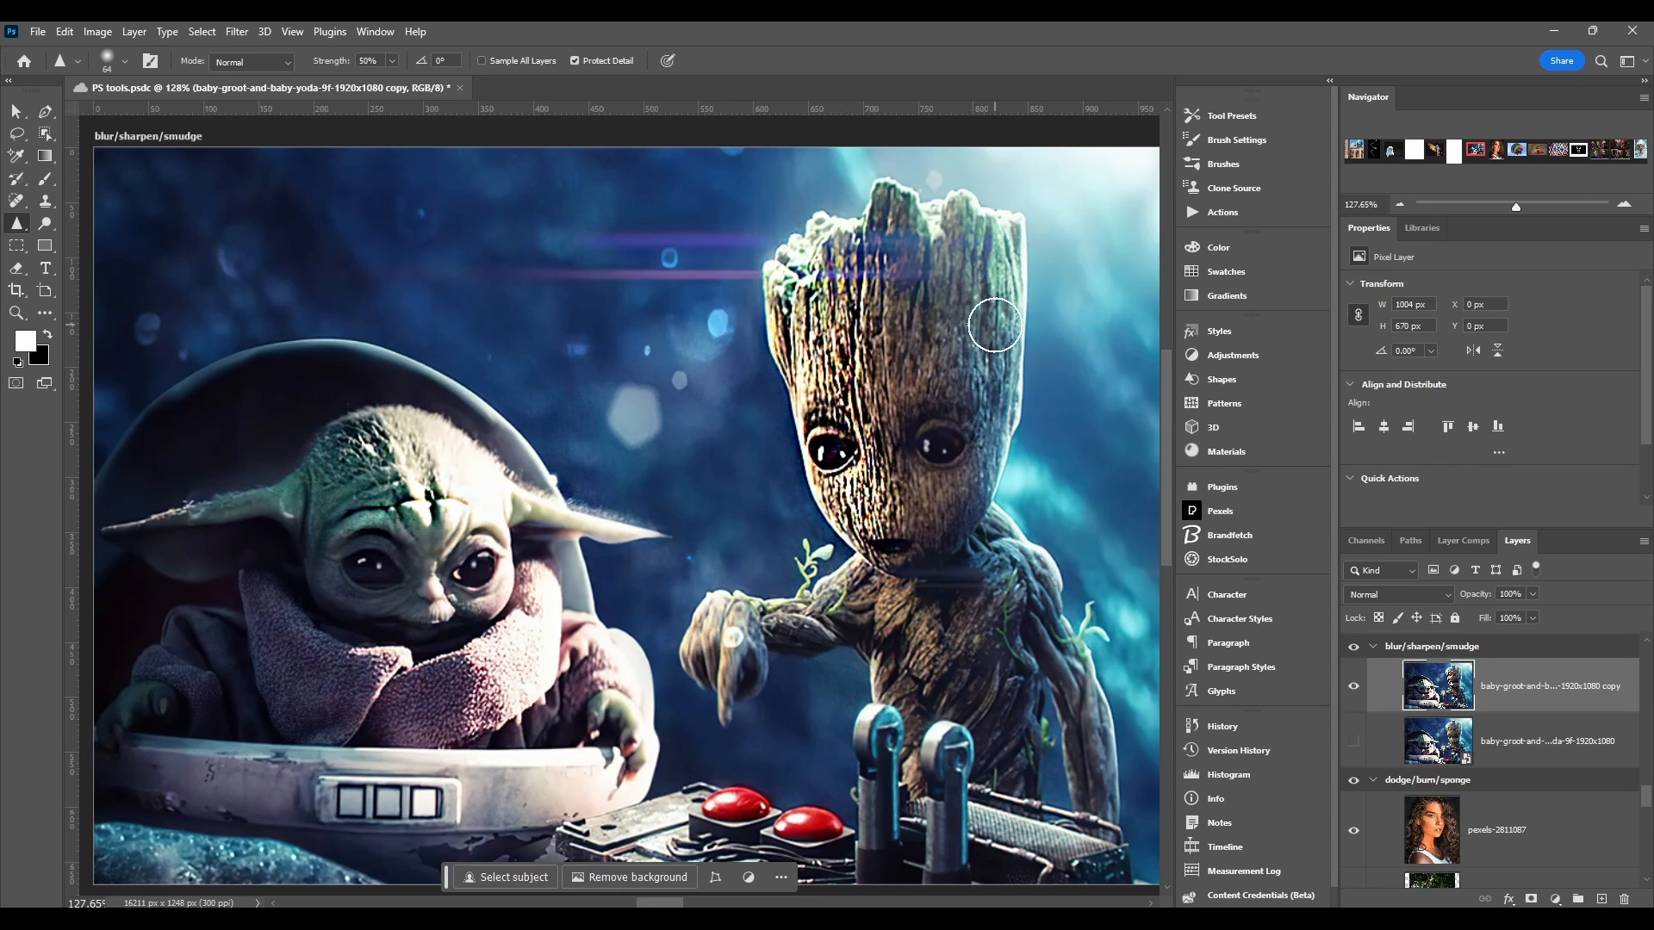
pyautogui.moveTo(989, 305)
pyautogui.mouseDown()
pyautogui.moveTo(990, 336)
pyautogui.moveTo(982, 276)
pyautogui.moveTo(973, 346)
pyautogui.moveTo(986, 286)
pyautogui.mouseUp()
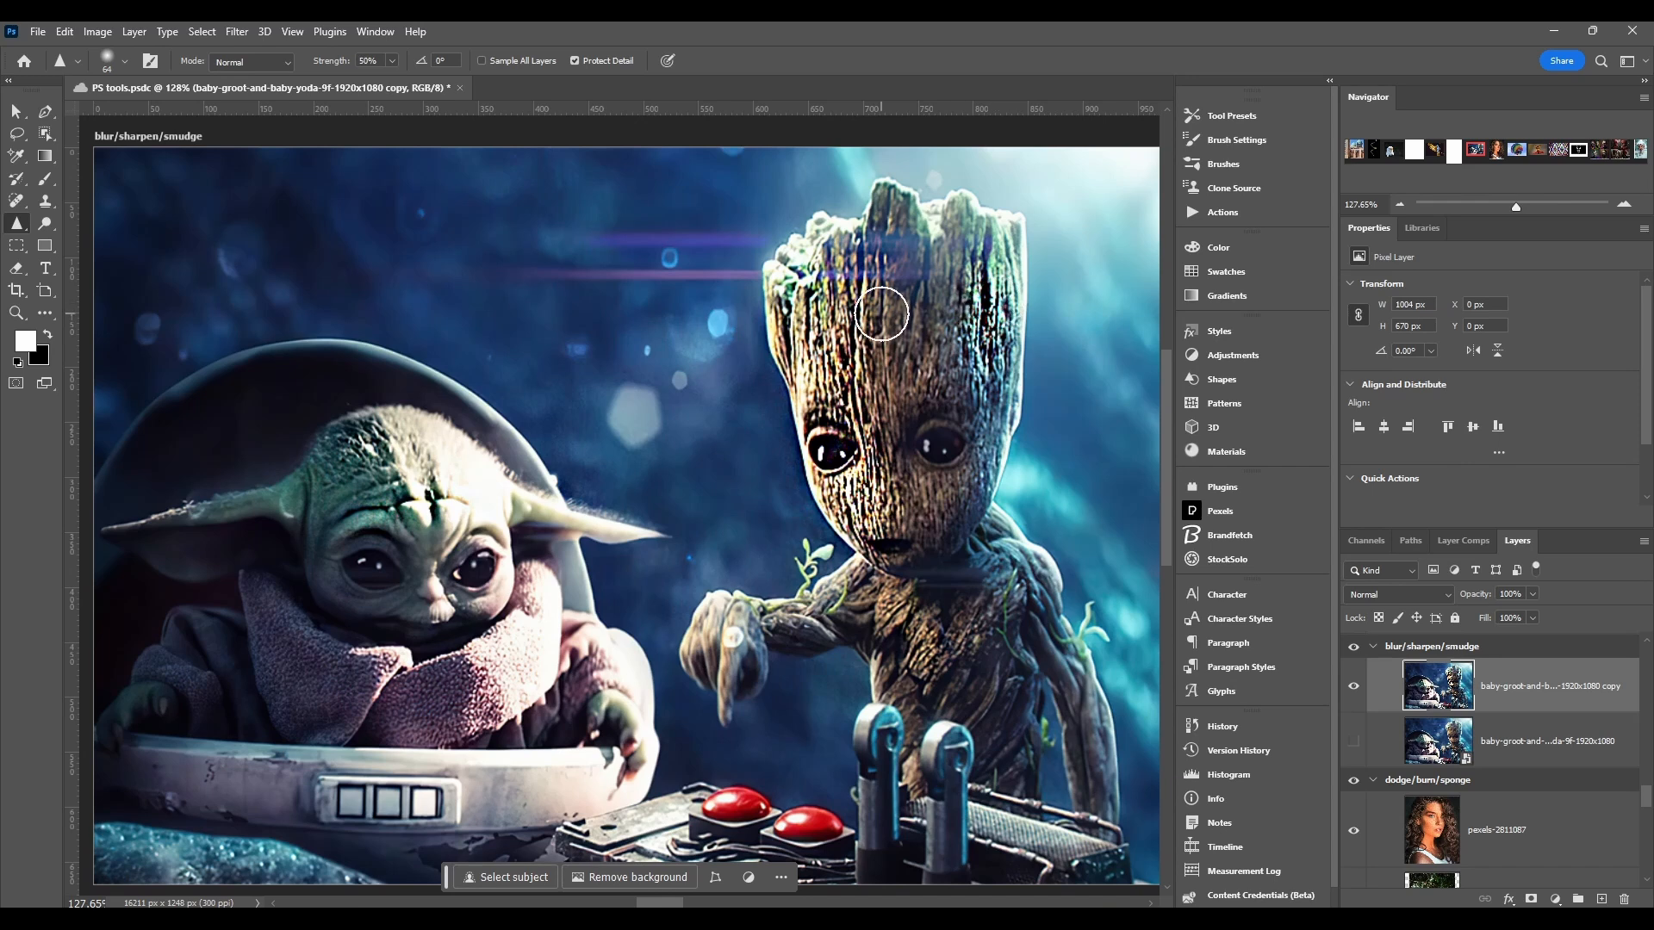
pyautogui.moveTo(918, 309)
pyautogui.mouseDown()
pyautogui.moveTo(919, 324)
pyautogui.moveTo(938, 314)
pyautogui.moveTo(912, 289)
pyautogui.mouseUp()
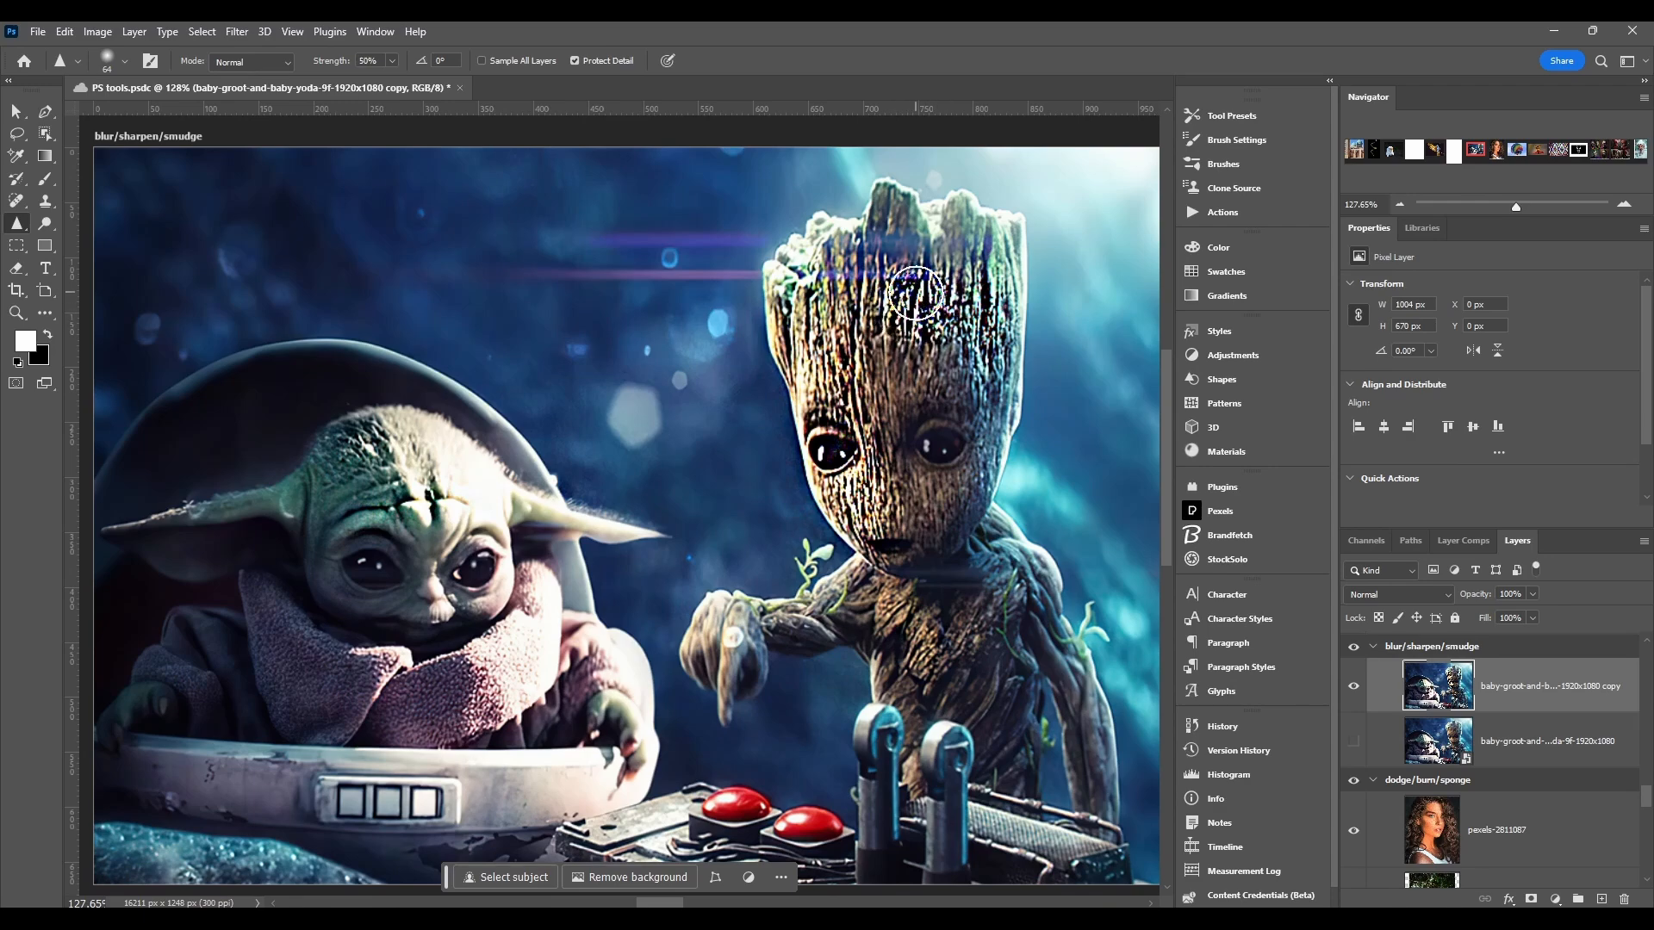
# Step: Examine the oversharpened pixels on Groot's forehead up close and return to the overall view
pyautogui.scroll(10, 915, 312)
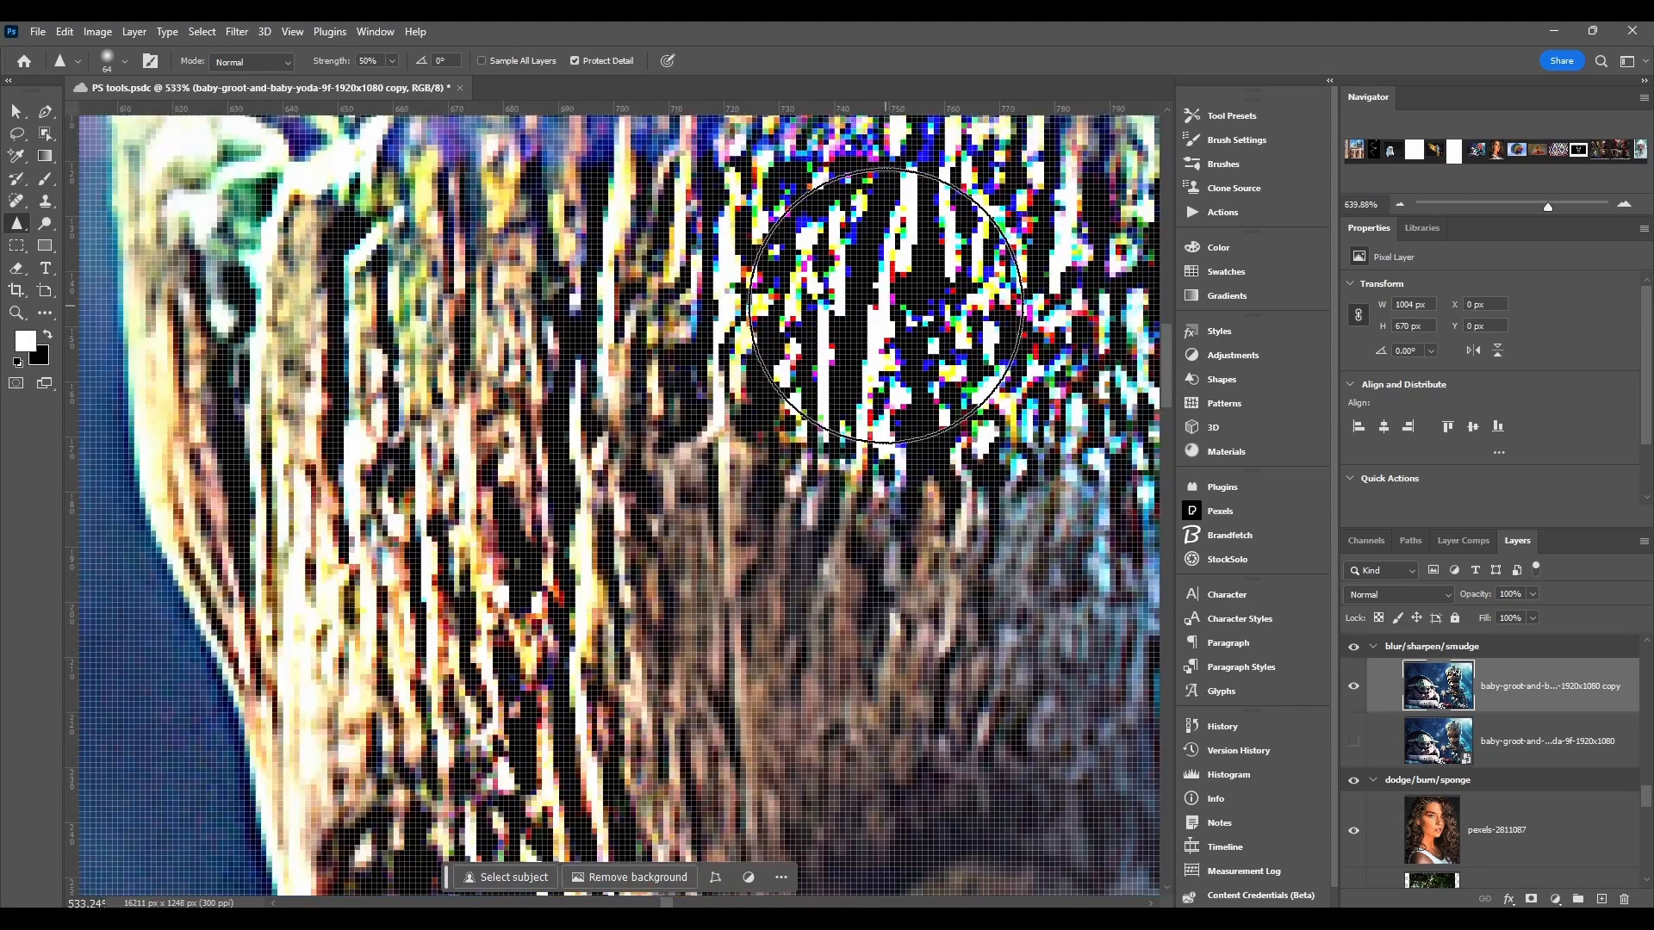
pyautogui.scroll(4, 910, 293)
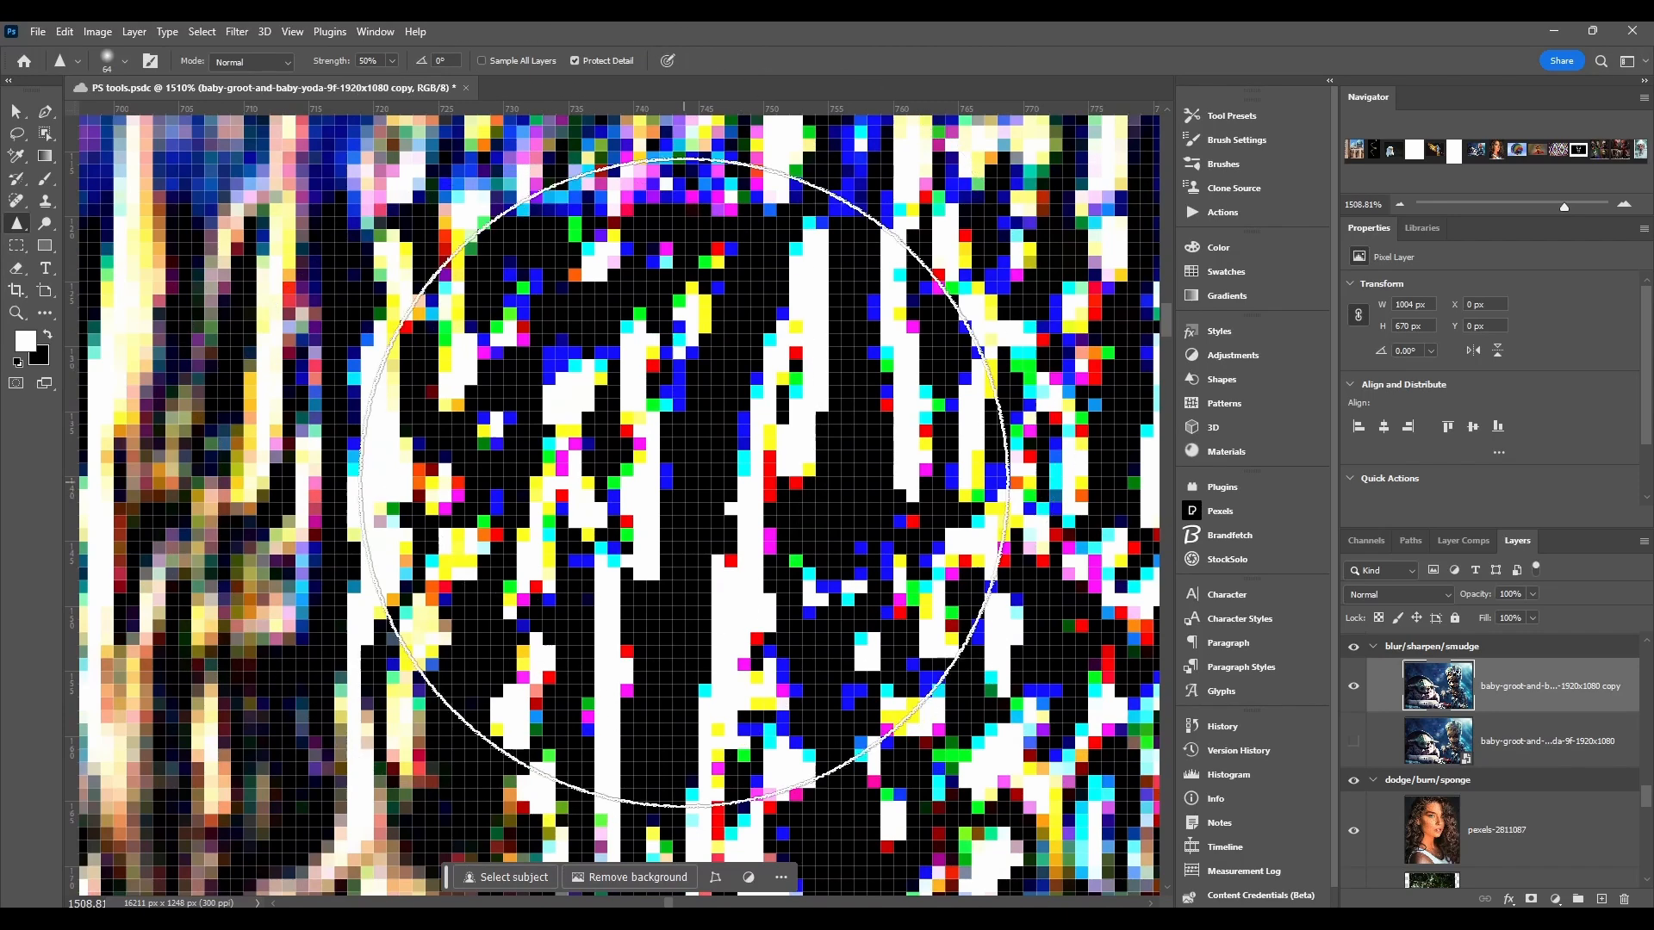
pyautogui.scroll(-8, 743, 487)
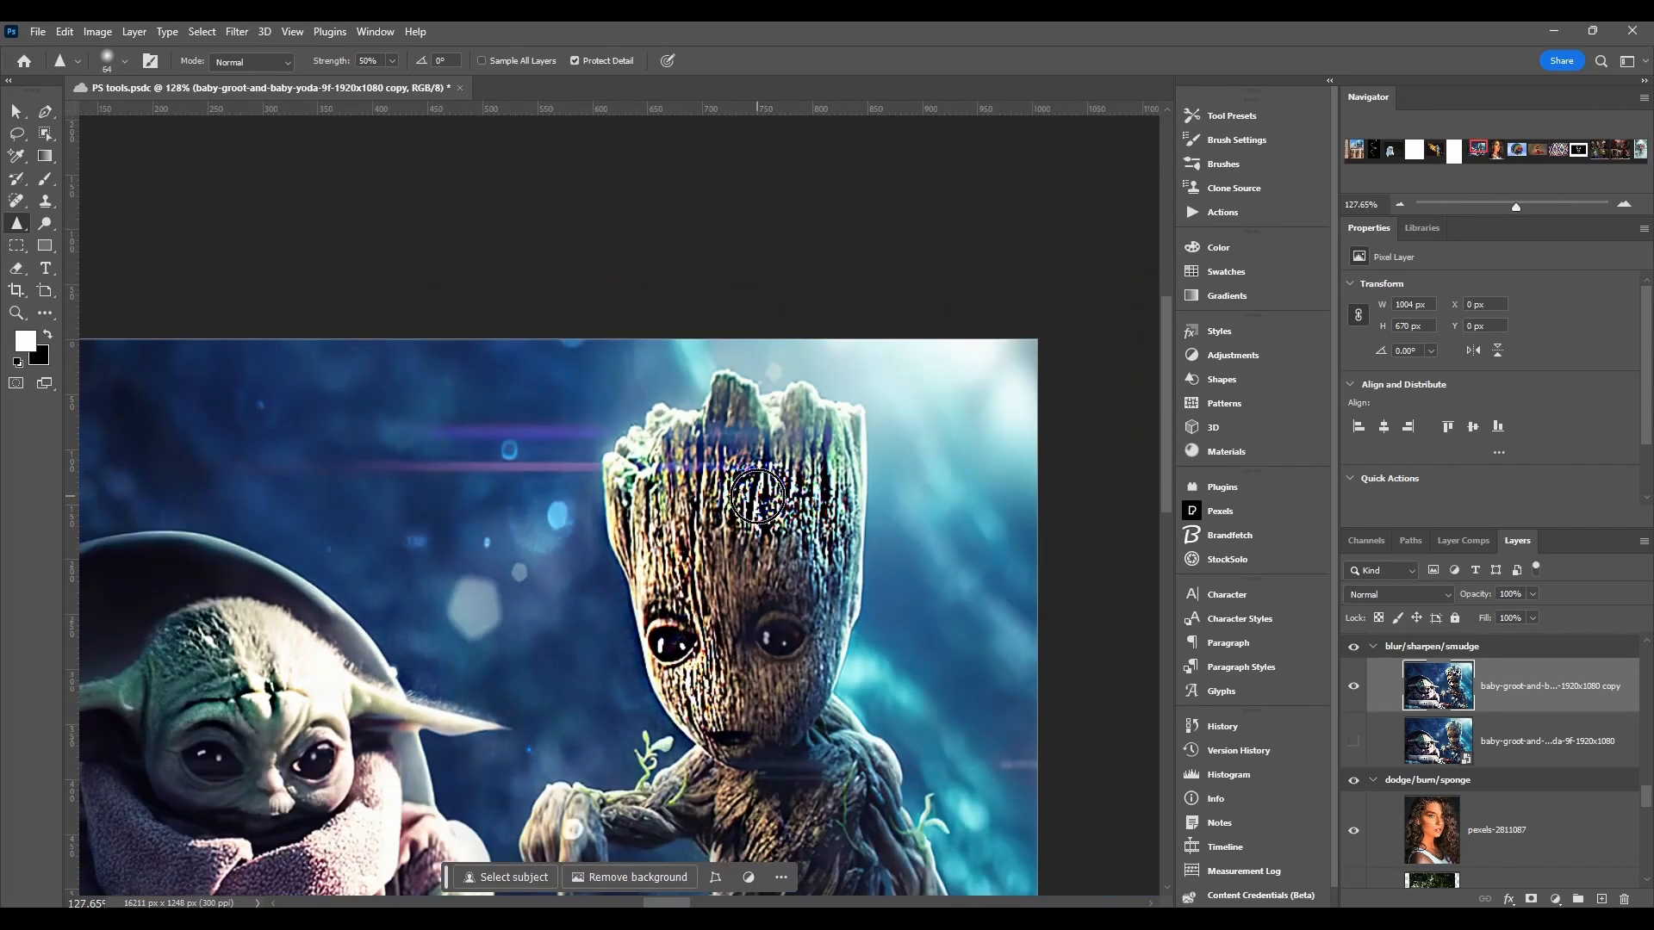
pyautogui.moveTo(744, 581); pyautogui.dragTo(874, 398)
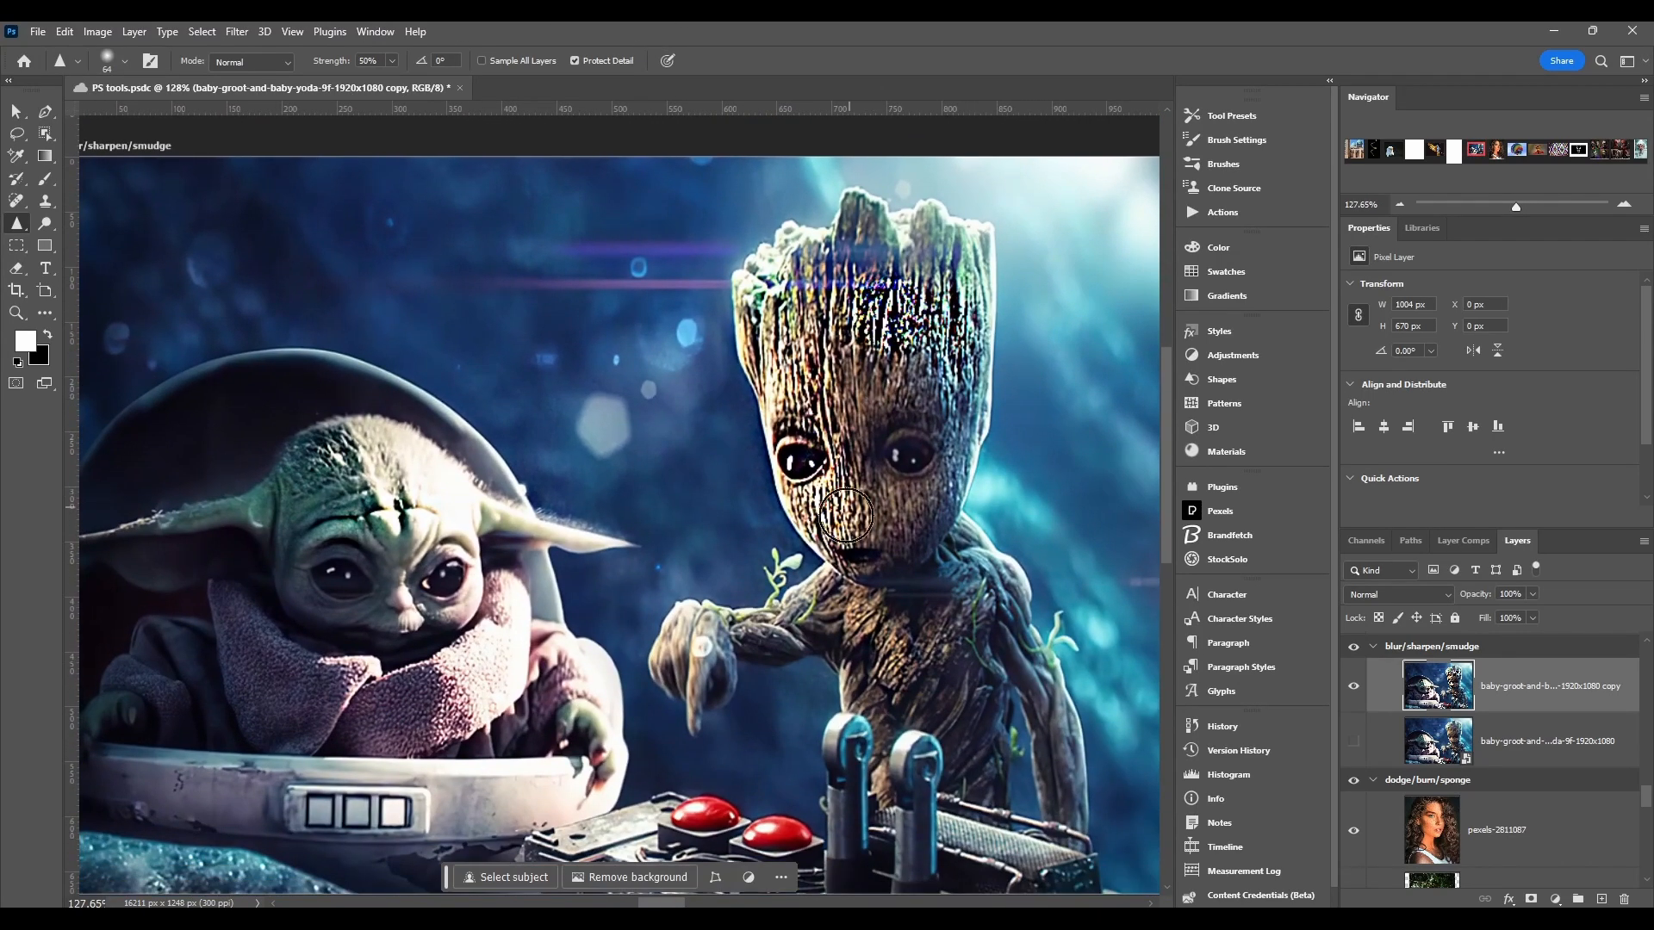
pyautogui.scroll(1, 833, 529)
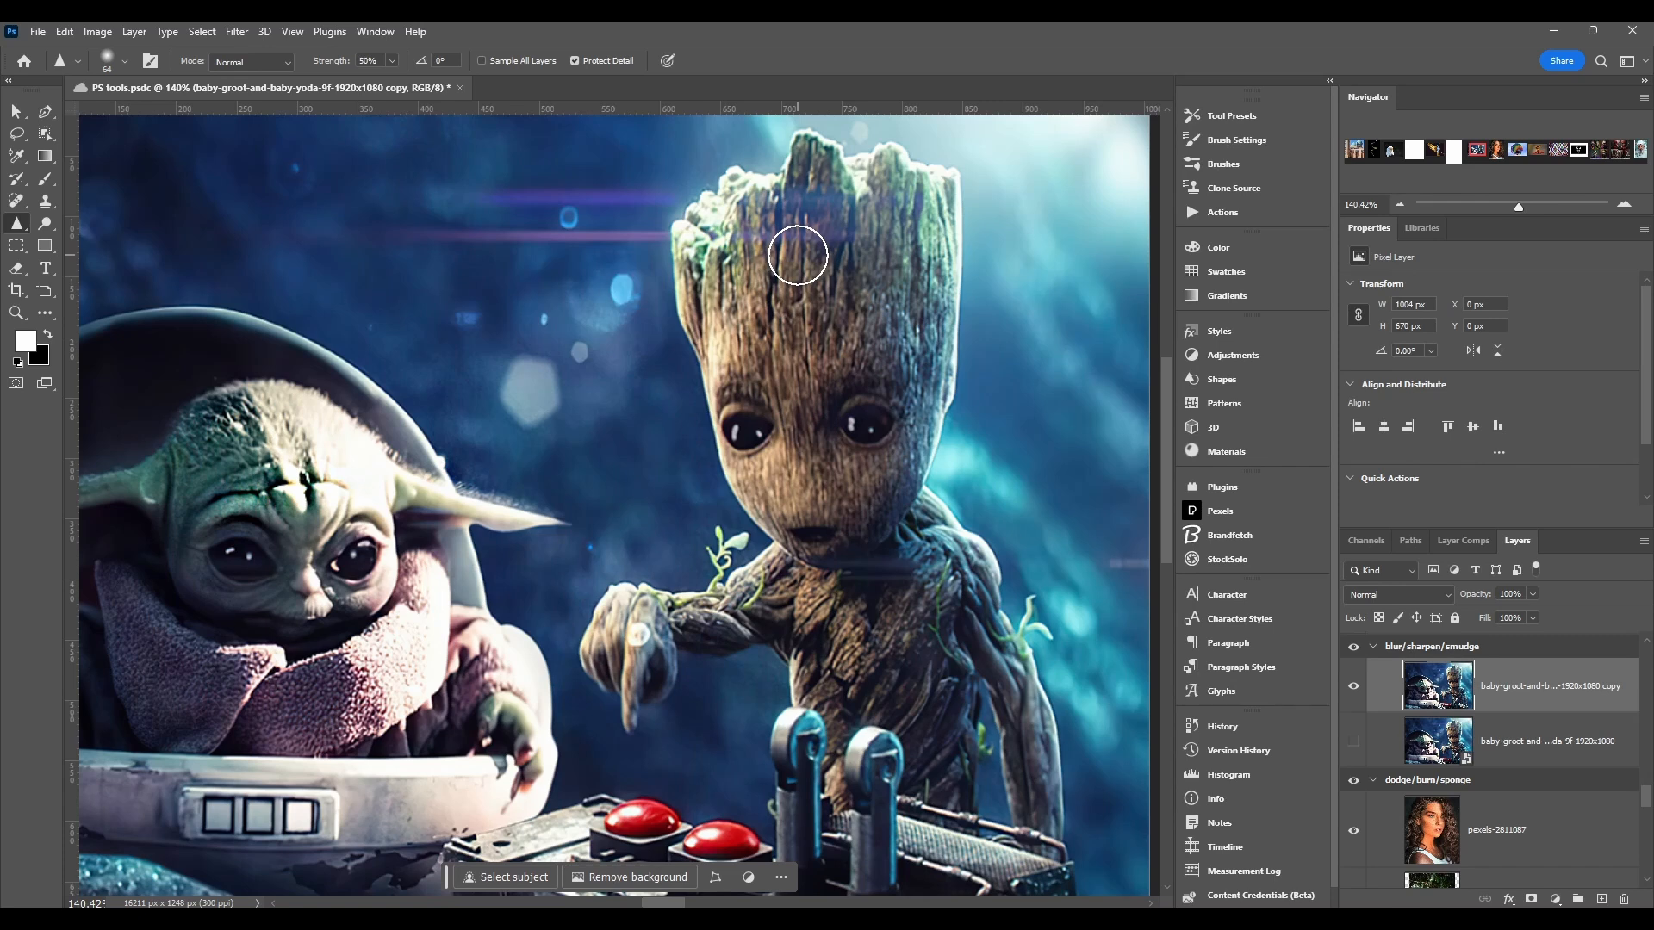
# Step: Review the Sharpen tool's brush size, hardness and preset options and its full Brush Settings
pyautogui.click(79, 64)
pyautogui.click(78, 61)
pyautogui.click(125, 60)
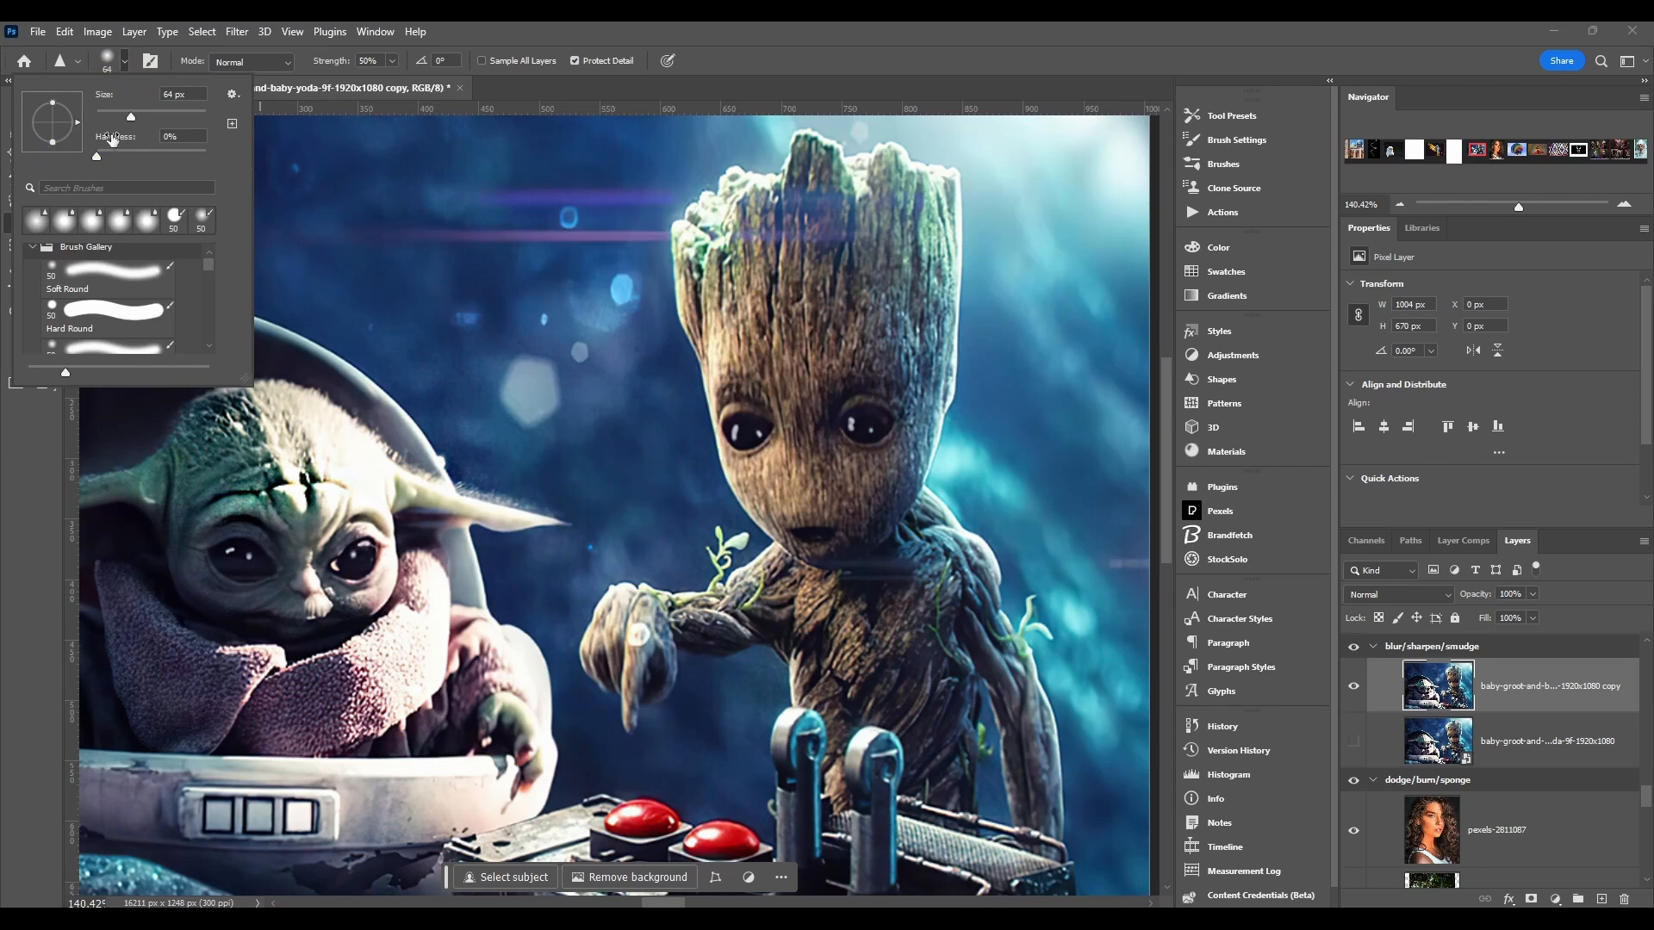
pyautogui.click(153, 62)
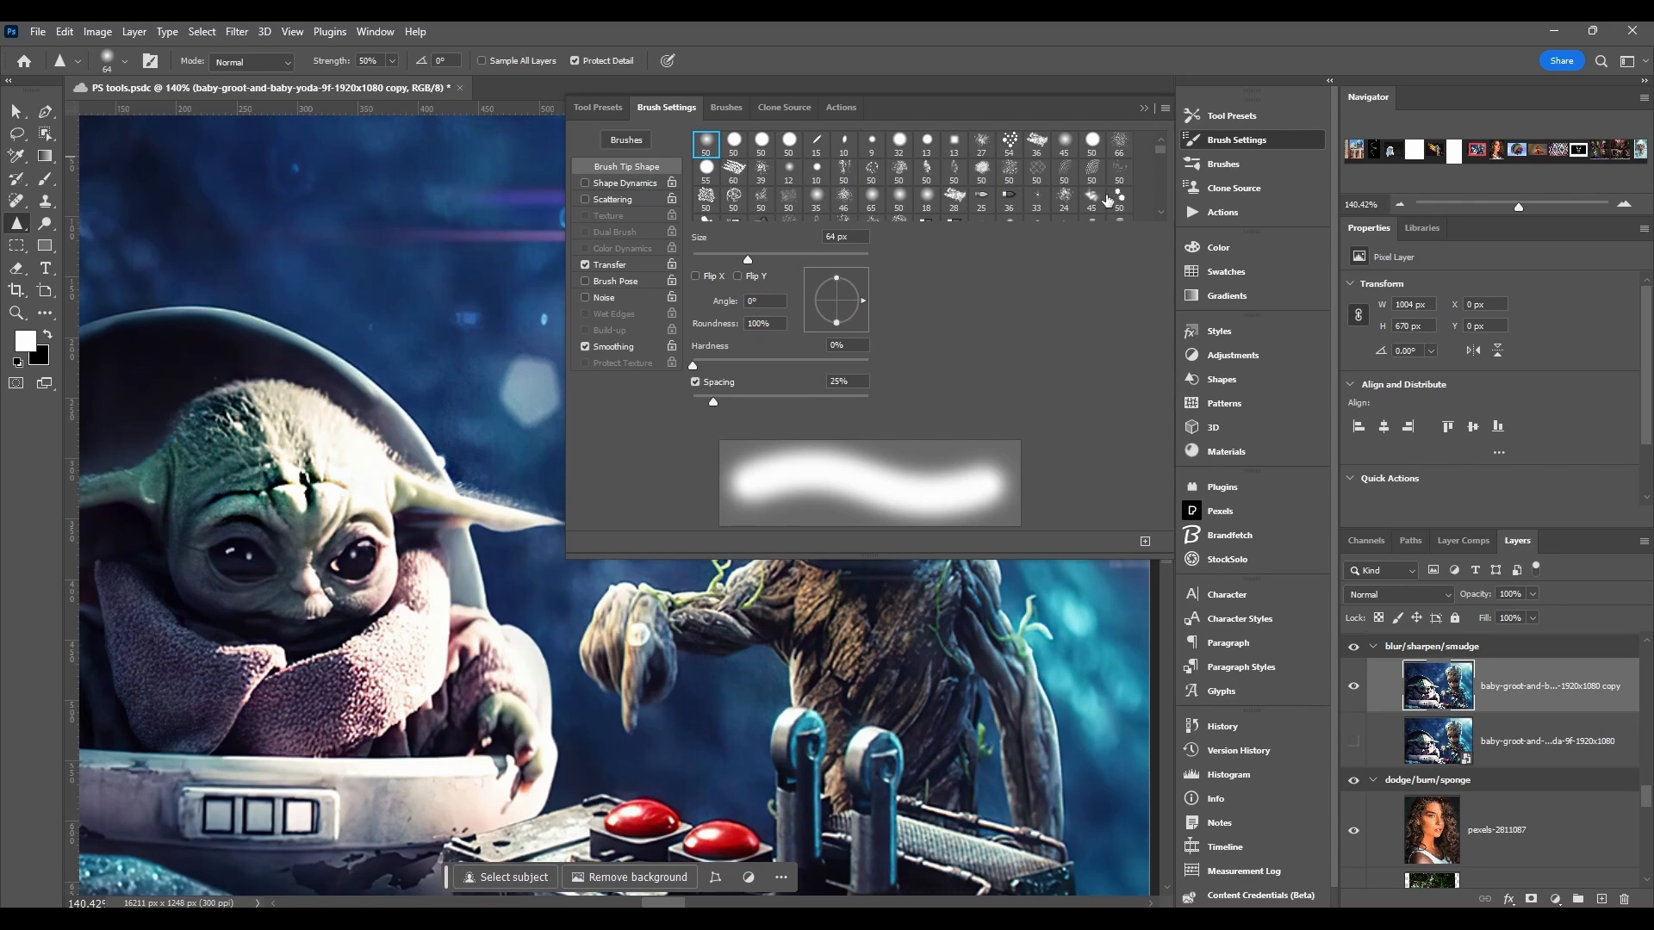
pyautogui.click(1241, 140)
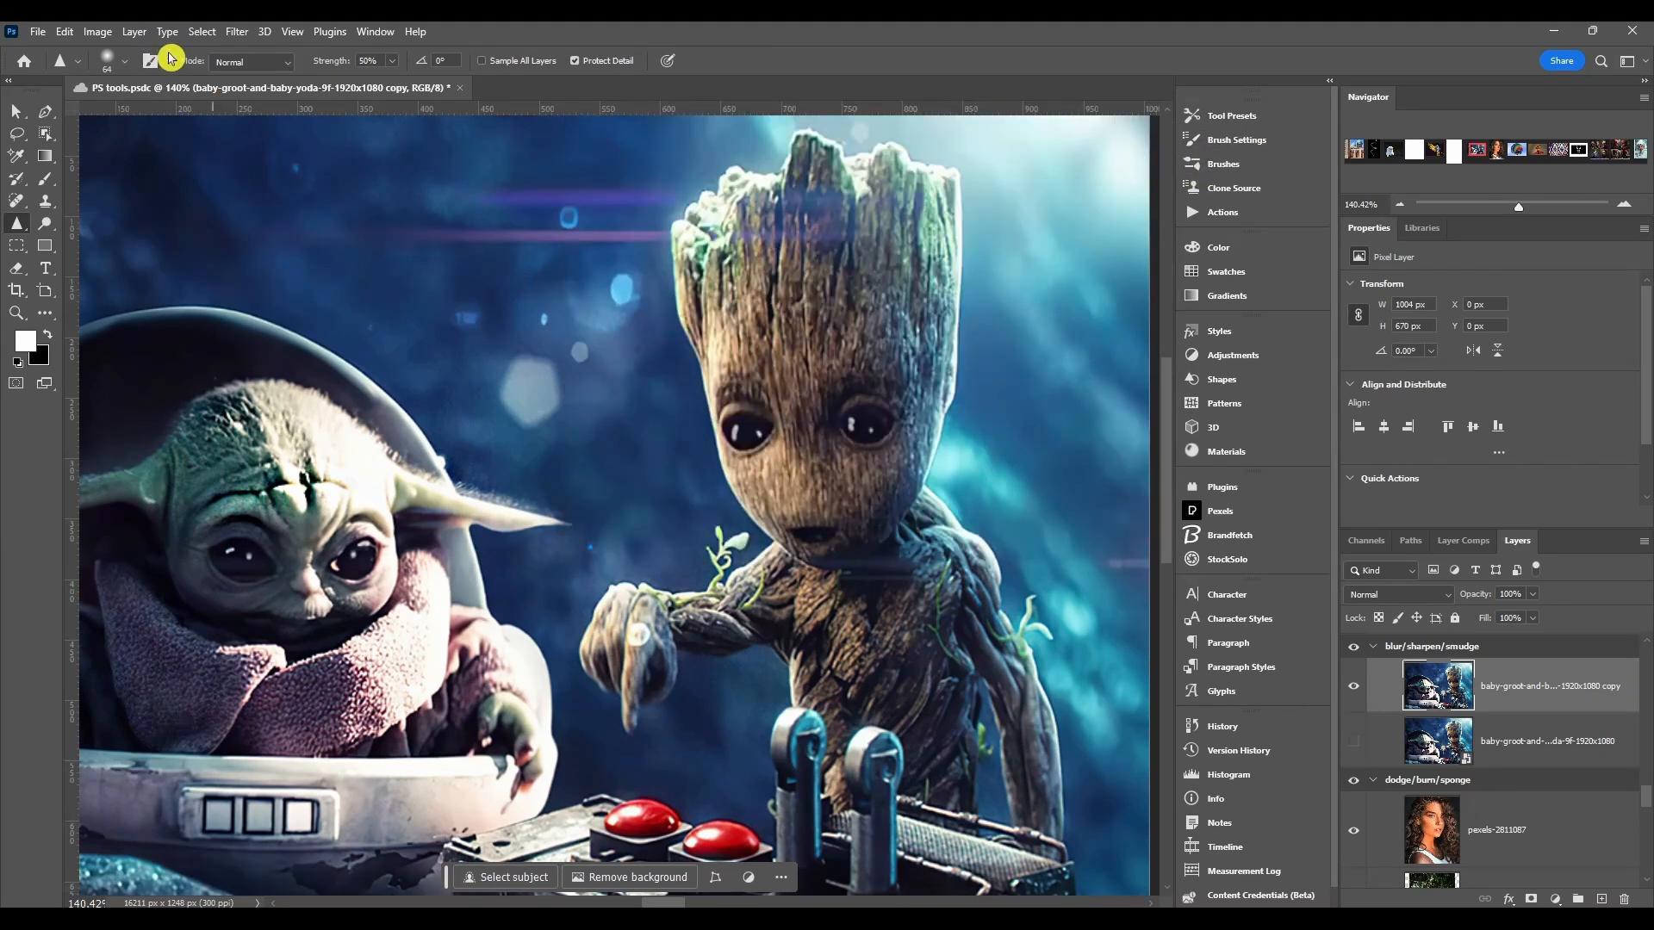
# Step: Set the Sharpen tool's mode to Darken and try it on the upper left part of Groot's head
pyautogui.click(217, 62)
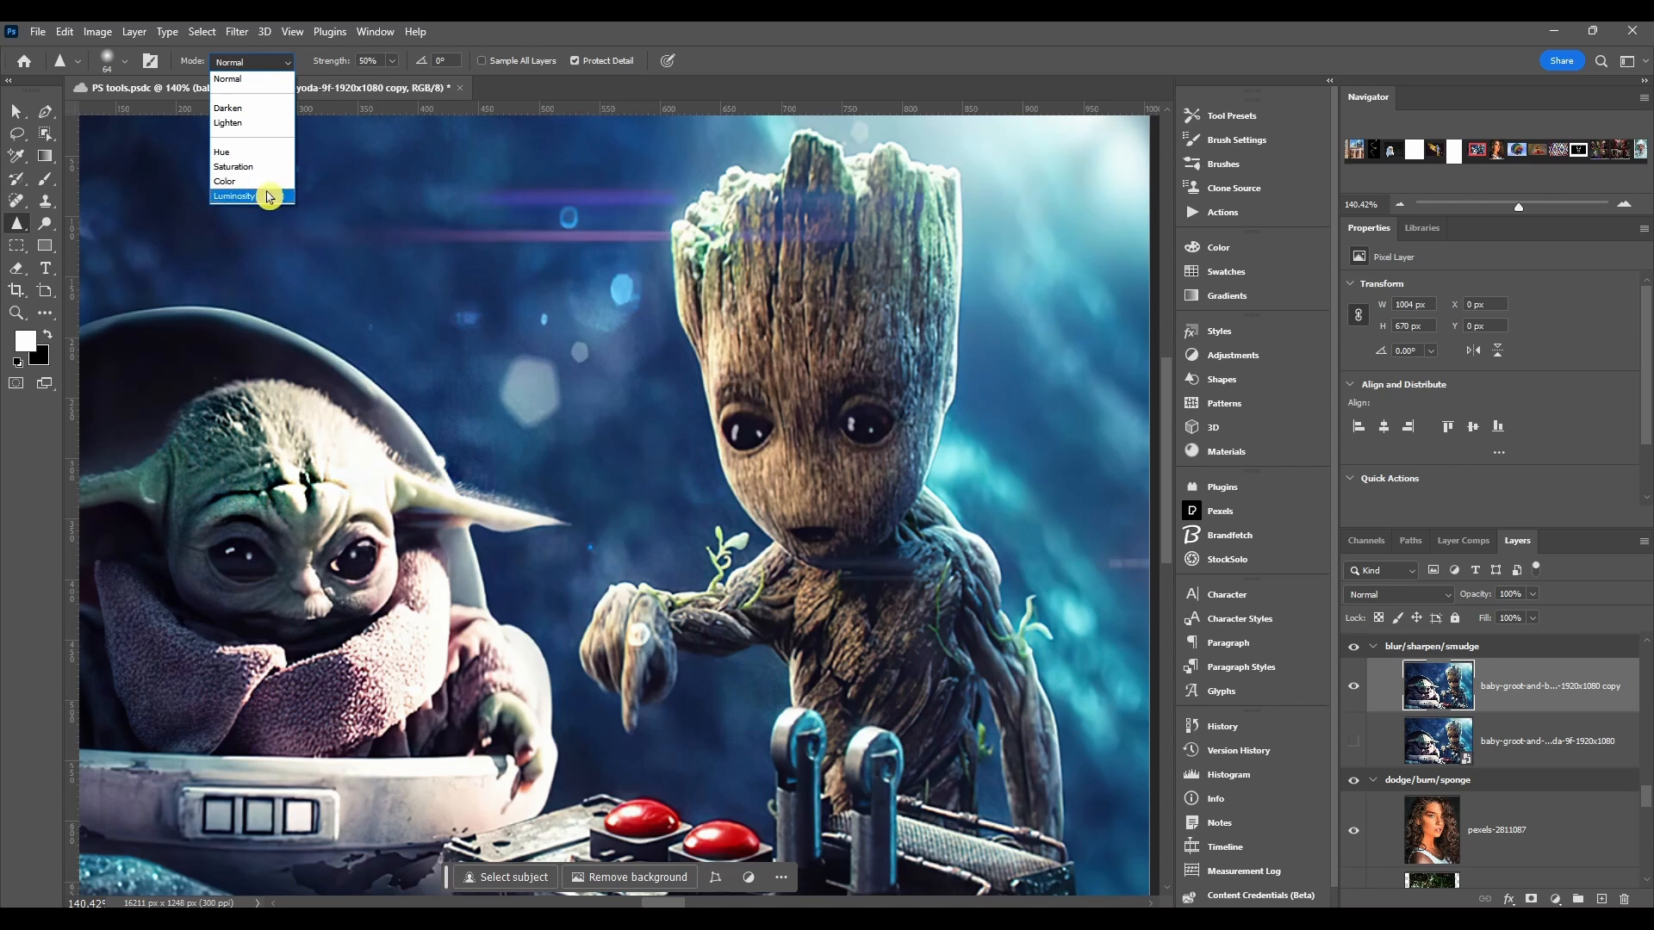
pyautogui.click(231, 108)
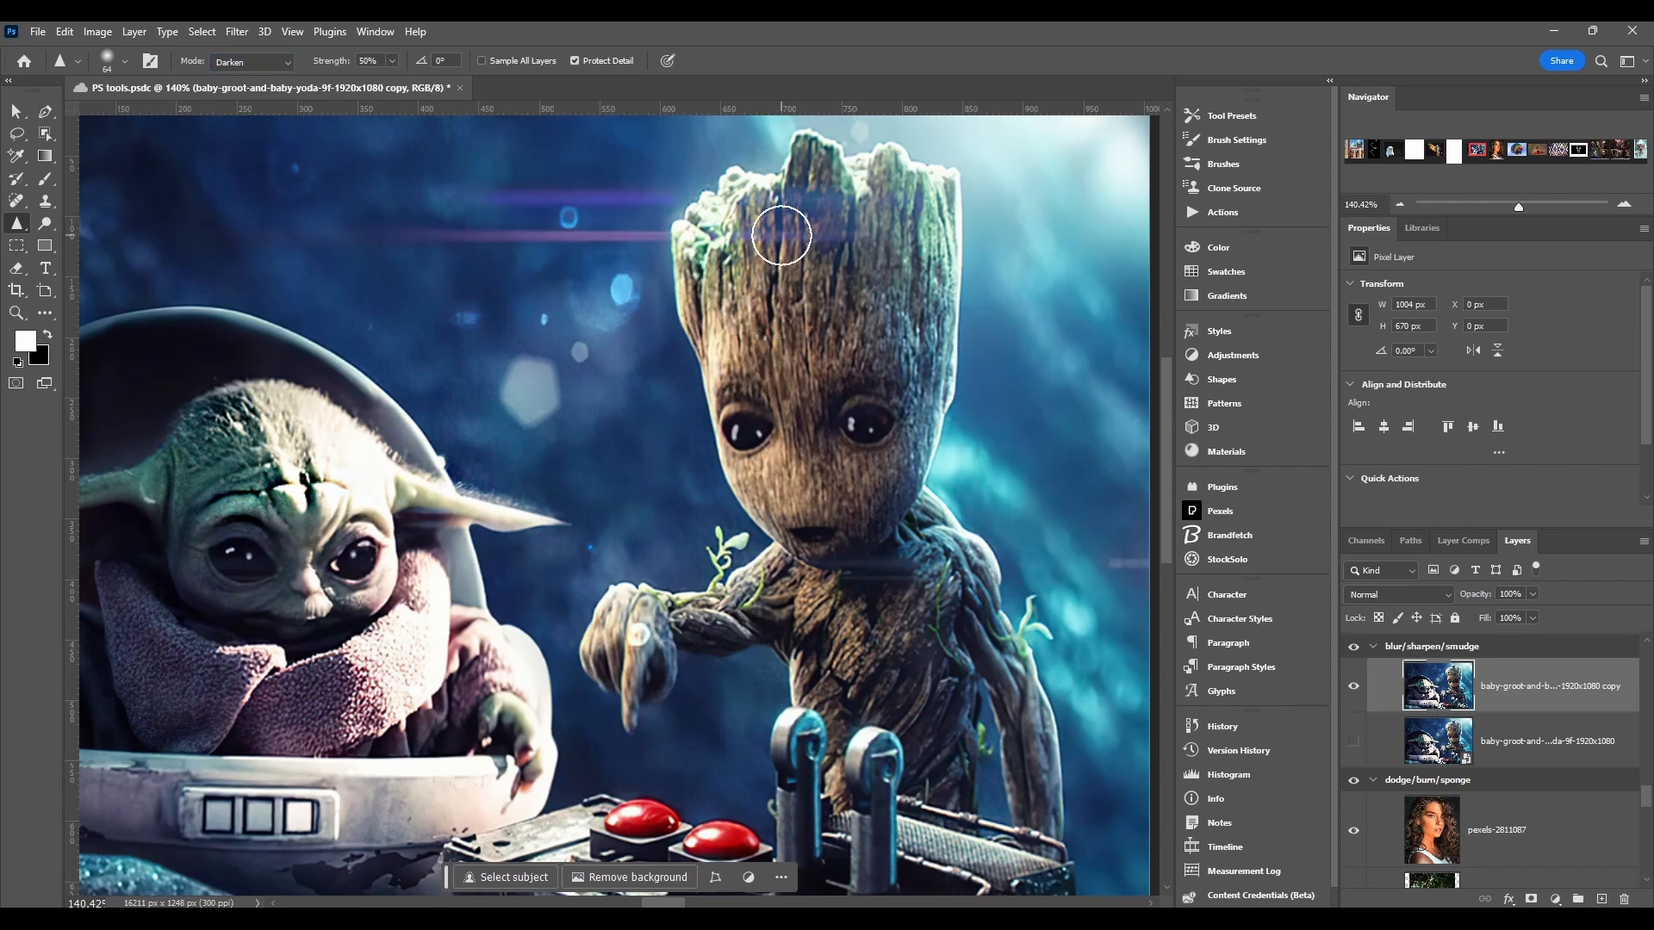
pyautogui.moveTo(793, 190)
pyautogui.mouseDown()
pyautogui.moveTo(770, 341)
pyautogui.moveTo(776, 229)
pyautogui.moveTo(753, 347)
pyautogui.moveTo(794, 174)
pyautogui.moveTo(769, 315)
pyautogui.moveTo(775, 216)
pyautogui.mouseUp()
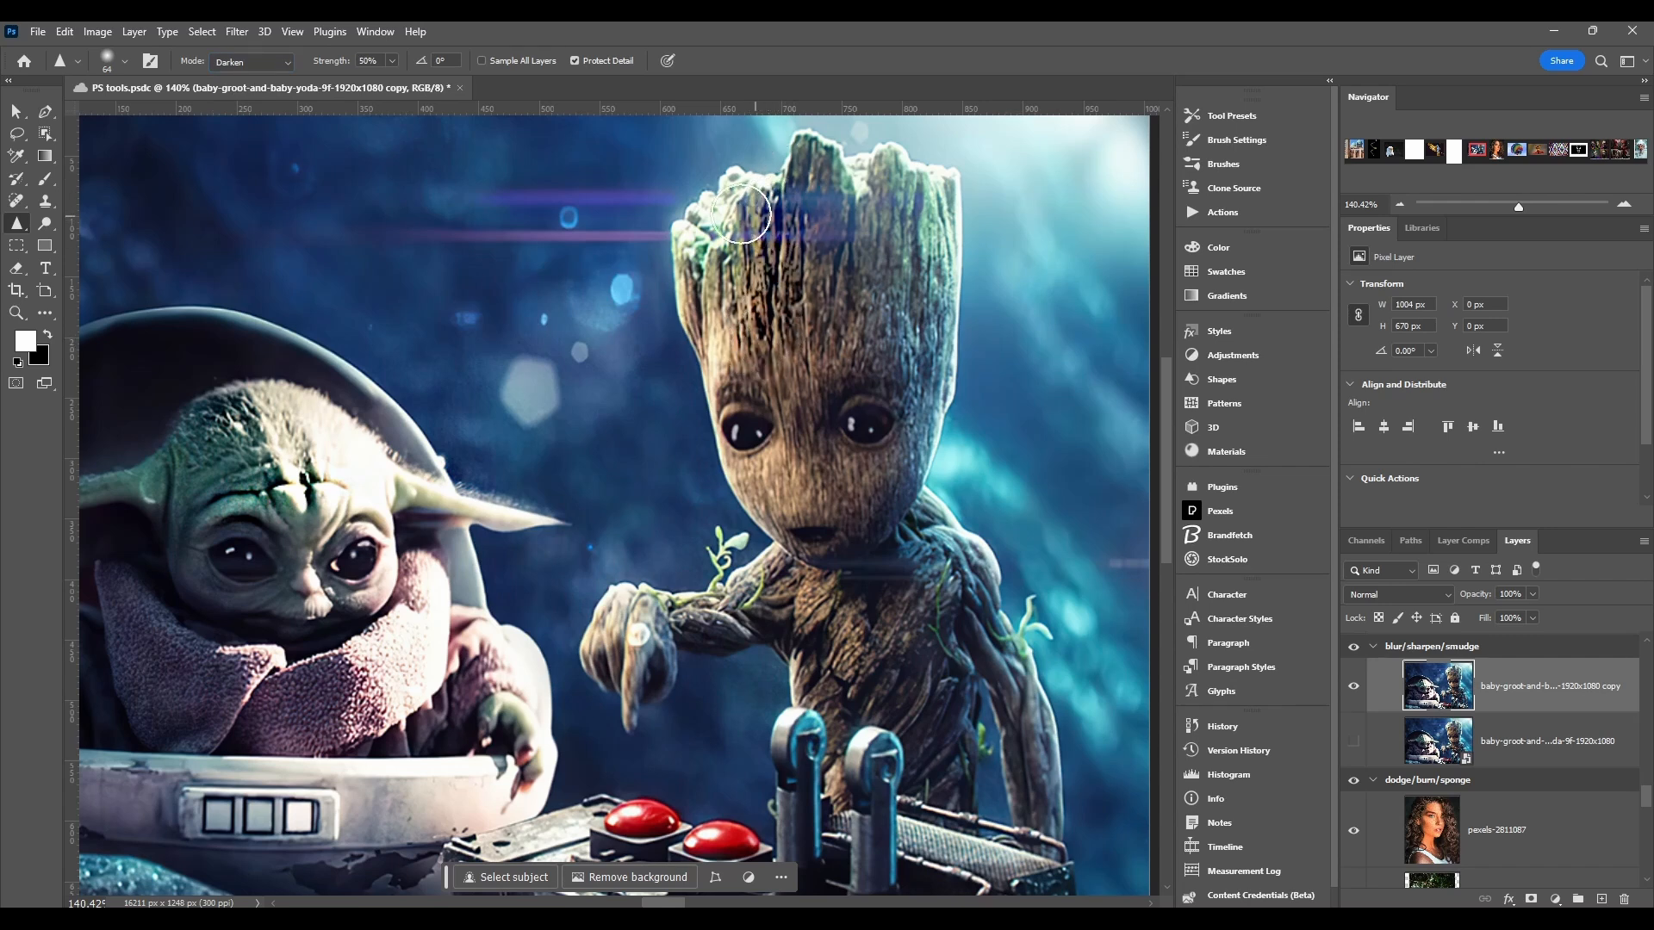
# Step: Set the Sharpen tool's mode to Lighten and try it on the right part of Groot's forehead
pyautogui.click(266, 64)
pyautogui.click(247, 123)
pyautogui.moveTo(898, 188)
pyautogui.mouseDown()
pyautogui.moveTo(891, 285)
pyautogui.moveTo(911, 253)
pyautogui.moveTo(910, 237)
pyautogui.moveTo(854, 373)
pyautogui.moveTo(900, 198)
pyautogui.moveTo(910, 220)
pyautogui.moveTo(885, 307)
pyautogui.moveTo(904, 190)
pyautogui.moveTo(893, 317)
pyautogui.mouseUp()
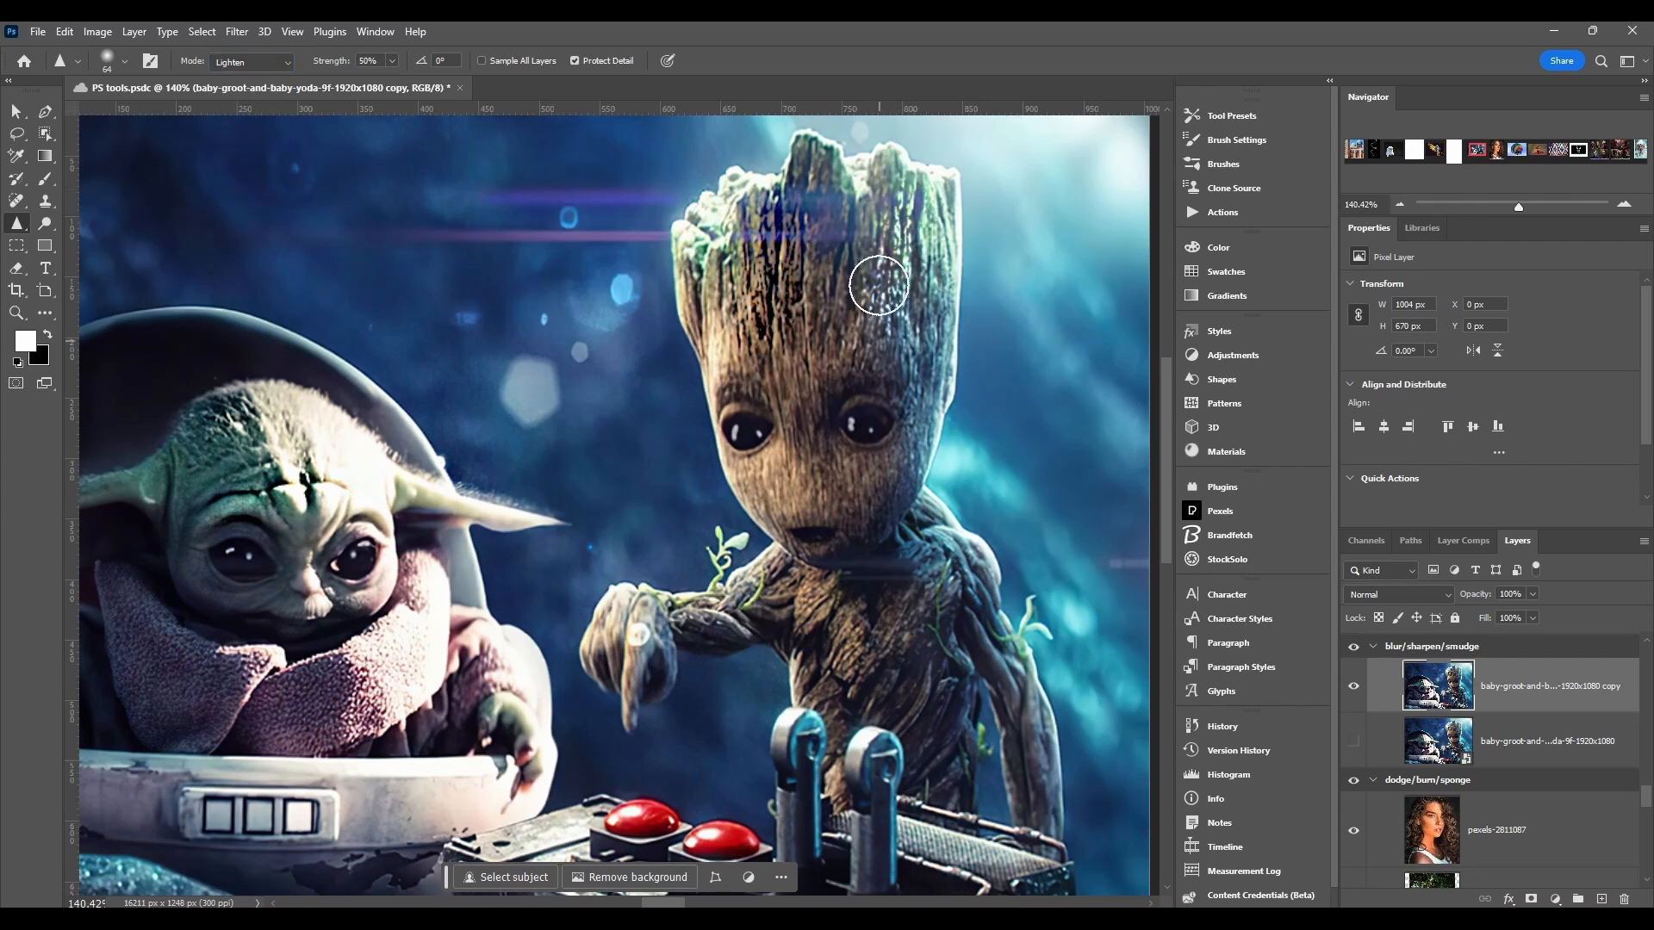
# Step: Return the Sharpen tool's mode to Normal and undo the Darken and Lighten test strokes on Groot's head
pyautogui.click(247, 62)
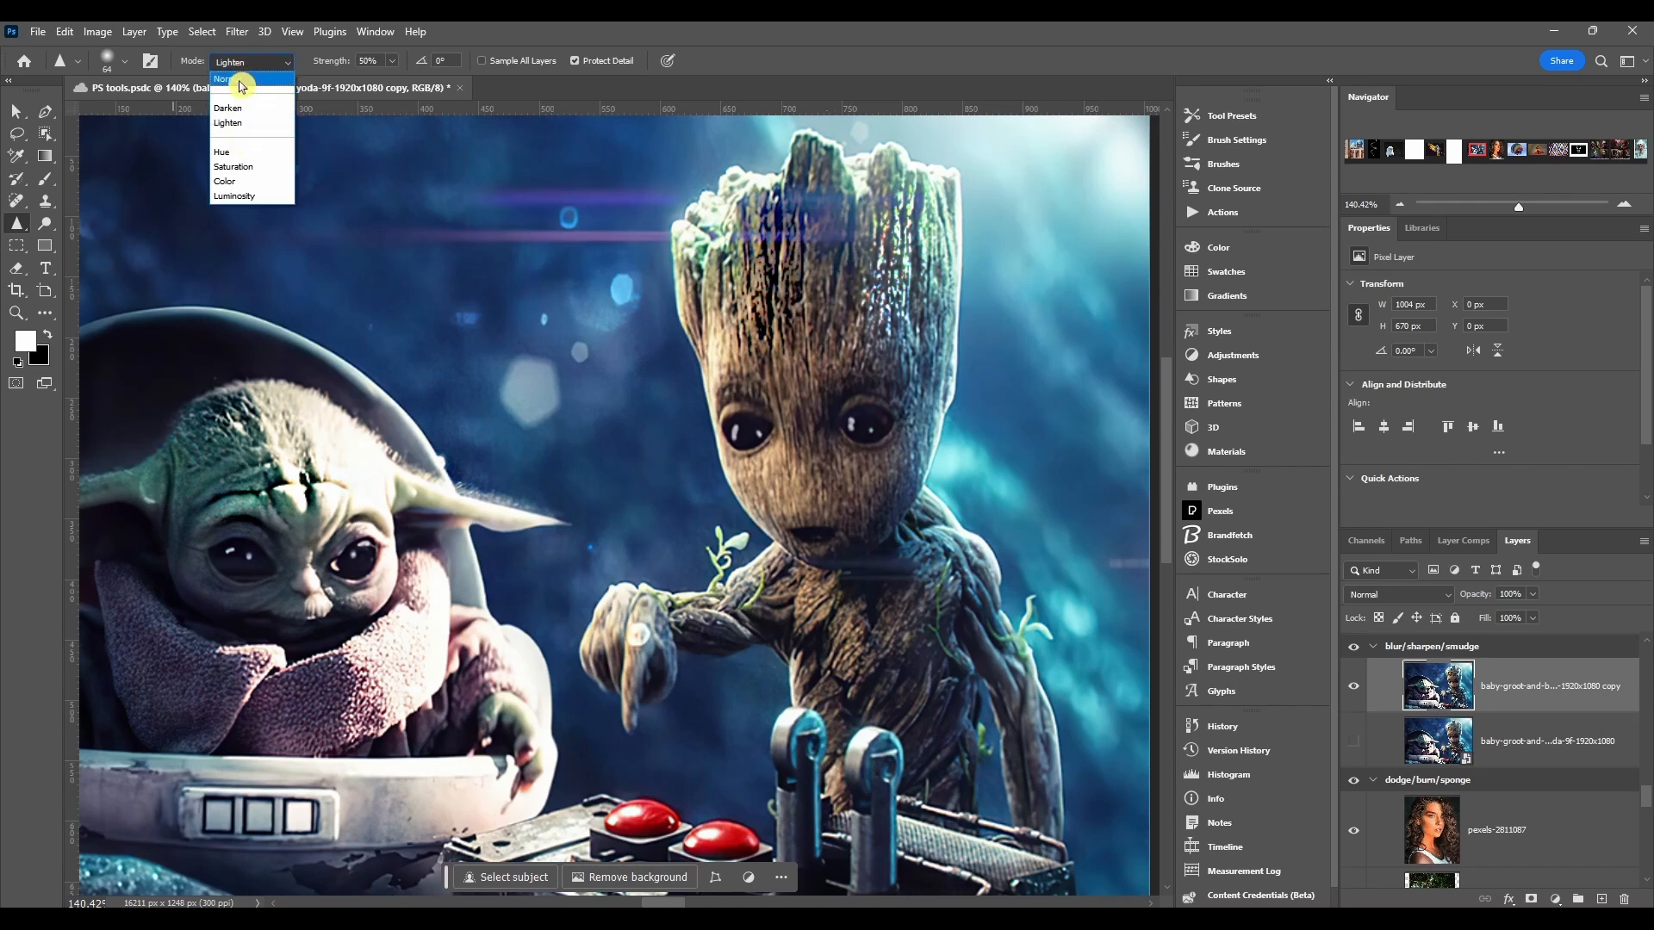
pyautogui.click(241, 80)
pyautogui.hotkey('ctrl', 'z')
pyautogui.hotkey('ctrl', 'z')
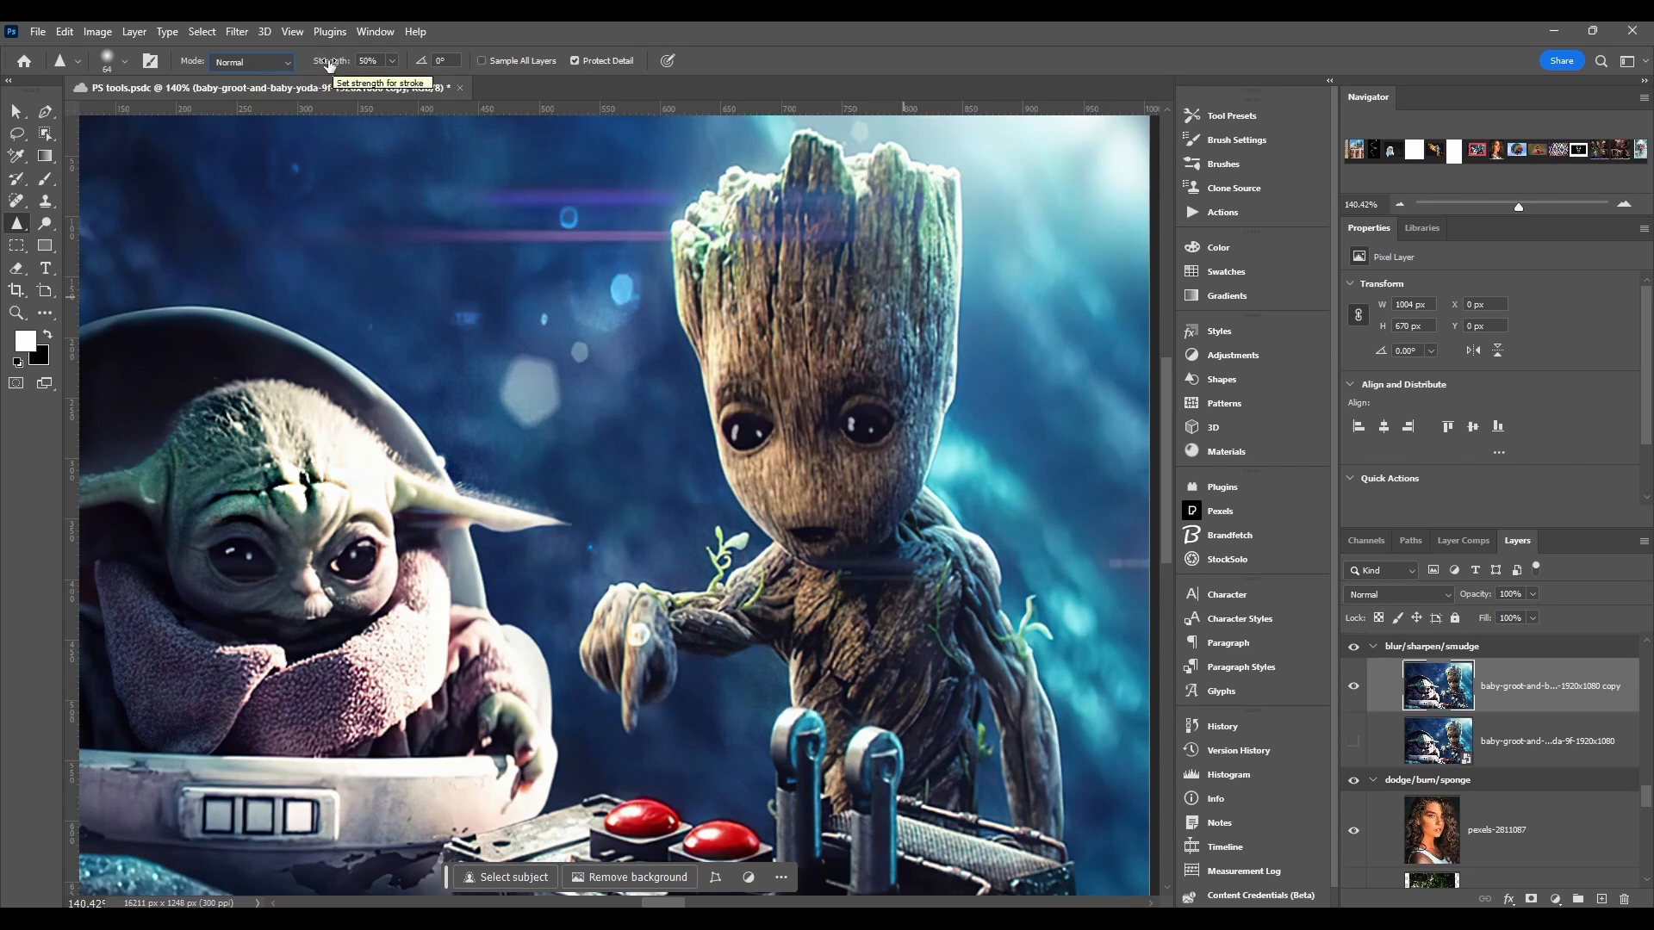
# Step: Try sharpening Groot's head at 100% and at a lower strength, undoing the strokes and resetting the strength to 50%
pyautogui.moveTo(326, 65); pyautogui.dragTo(336, 65)
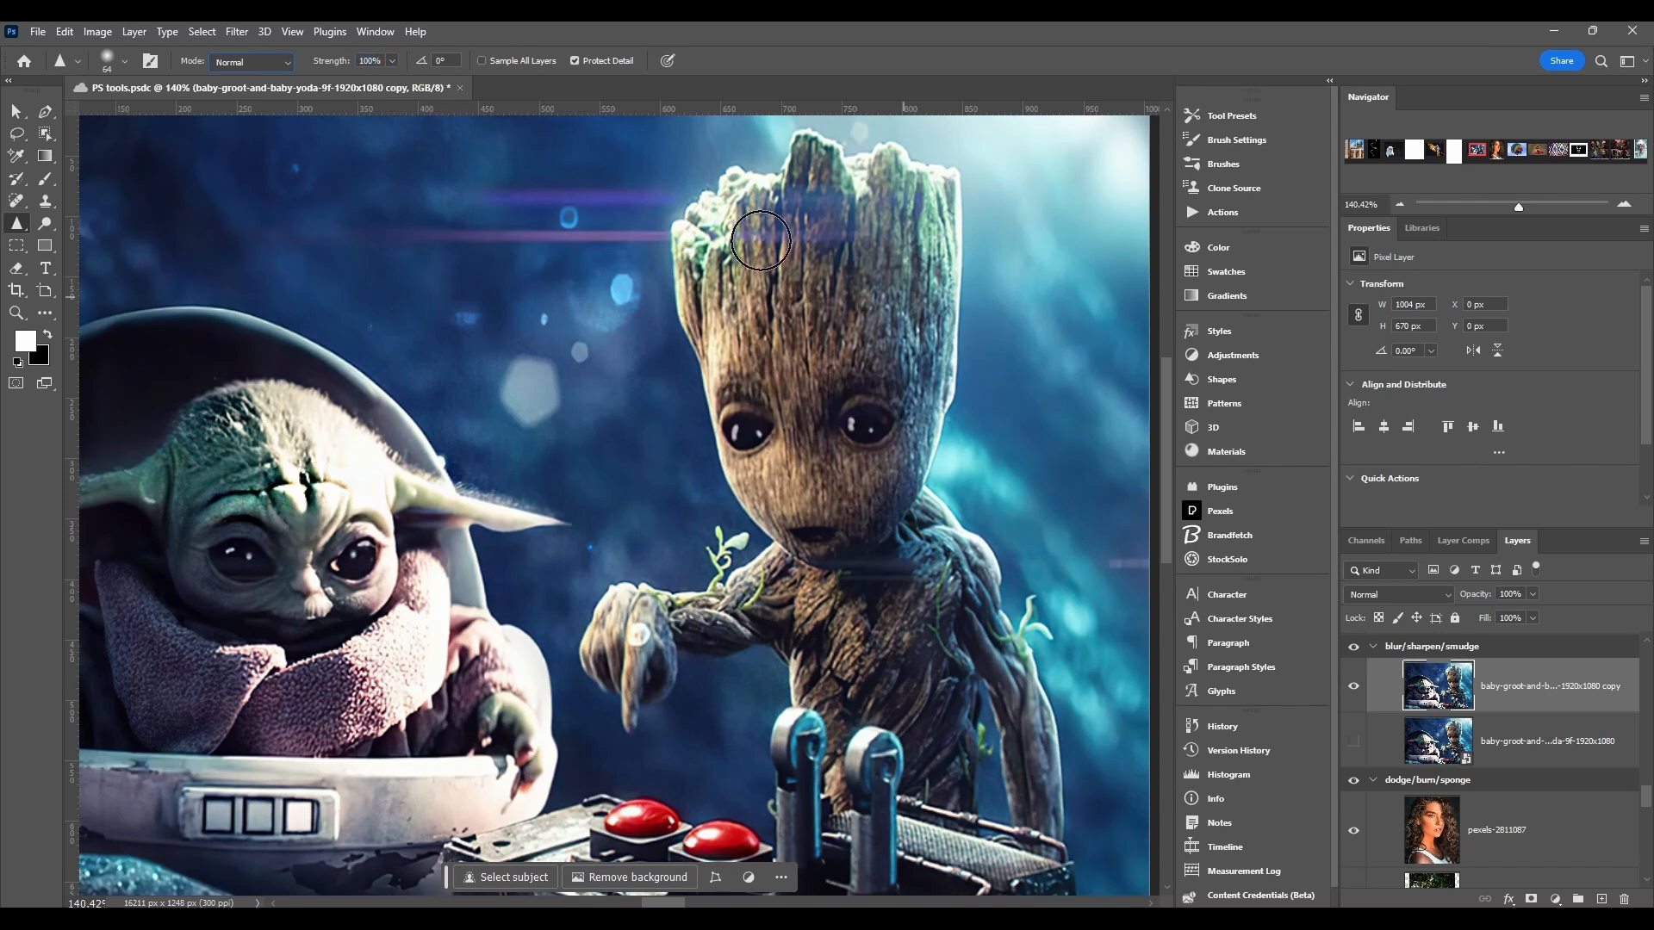
pyautogui.moveTo(781, 325)
pyautogui.mouseDown()
pyautogui.moveTo(779, 239)
pyautogui.moveTo(779, 284)
pyautogui.moveTo(740, 256)
pyautogui.moveTo(785, 195)
pyautogui.moveTo(761, 344)
pyautogui.moveTo(778, 200)
pyautogui.moveTo(754, 329)
pyautogui.mouseUp()
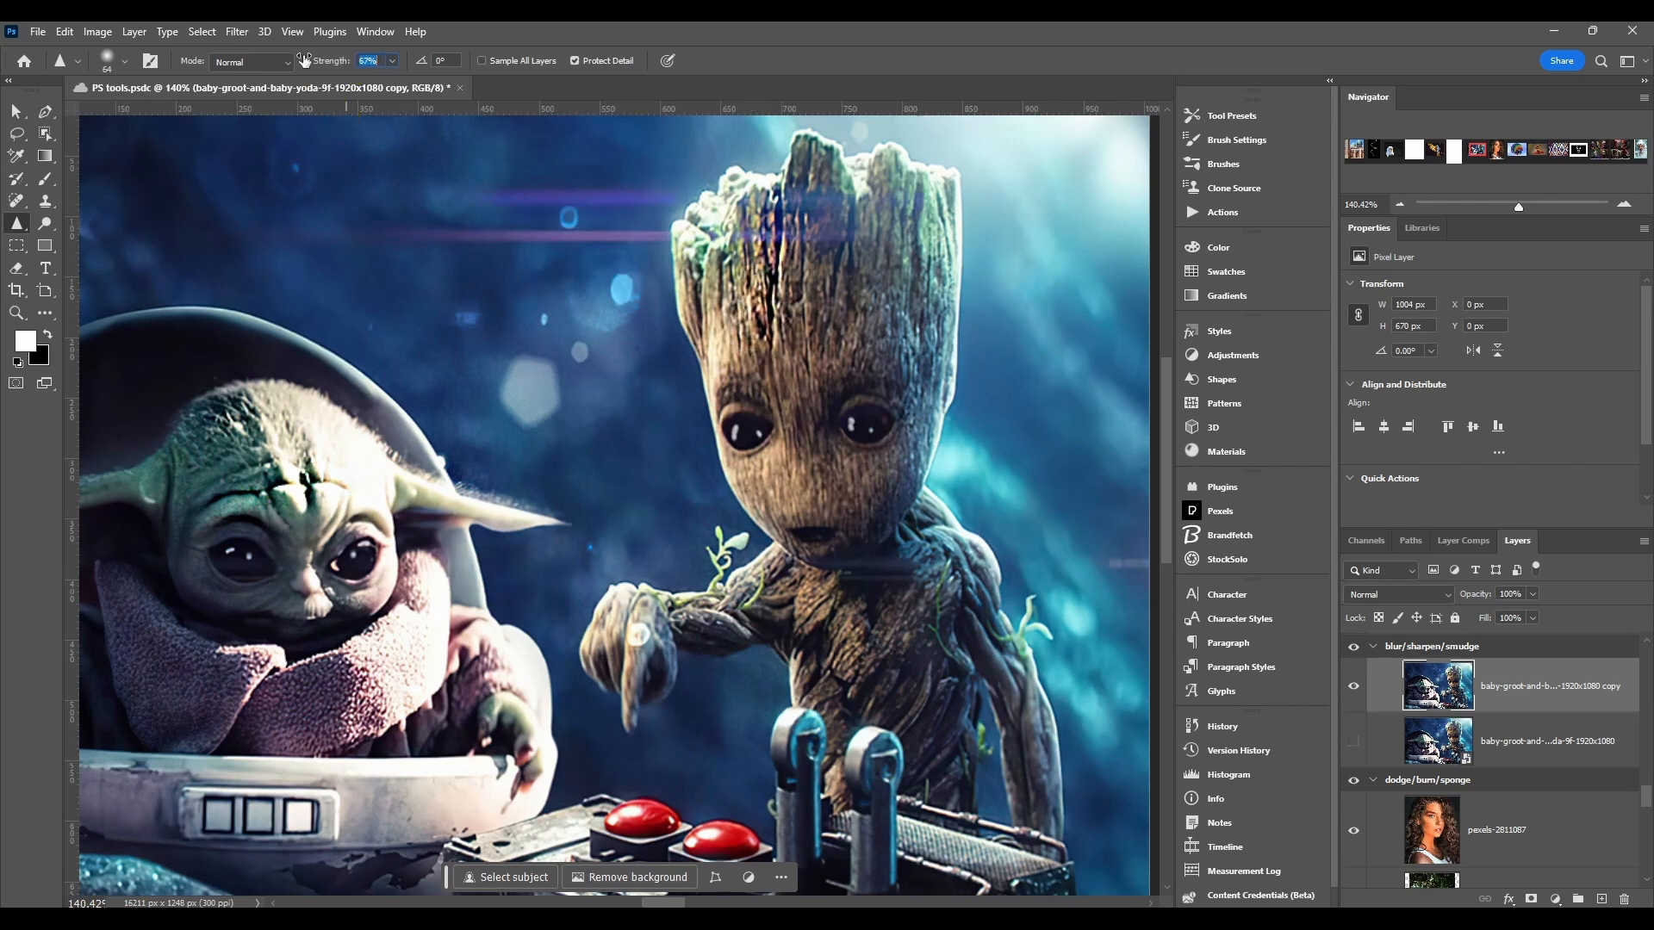
pyautogui.moveTo(849, 183)
pyautogui.mouseDown()
pyautogui.moveTo(832, 311)
pyautogui.moveTo(862, 155)
pyautogui.moveTo(833, 359)
pyautogui.moveTo(866, 171)
pyautogui.mouseUp()
pyautogui.hotkey('ctrl', 'z')
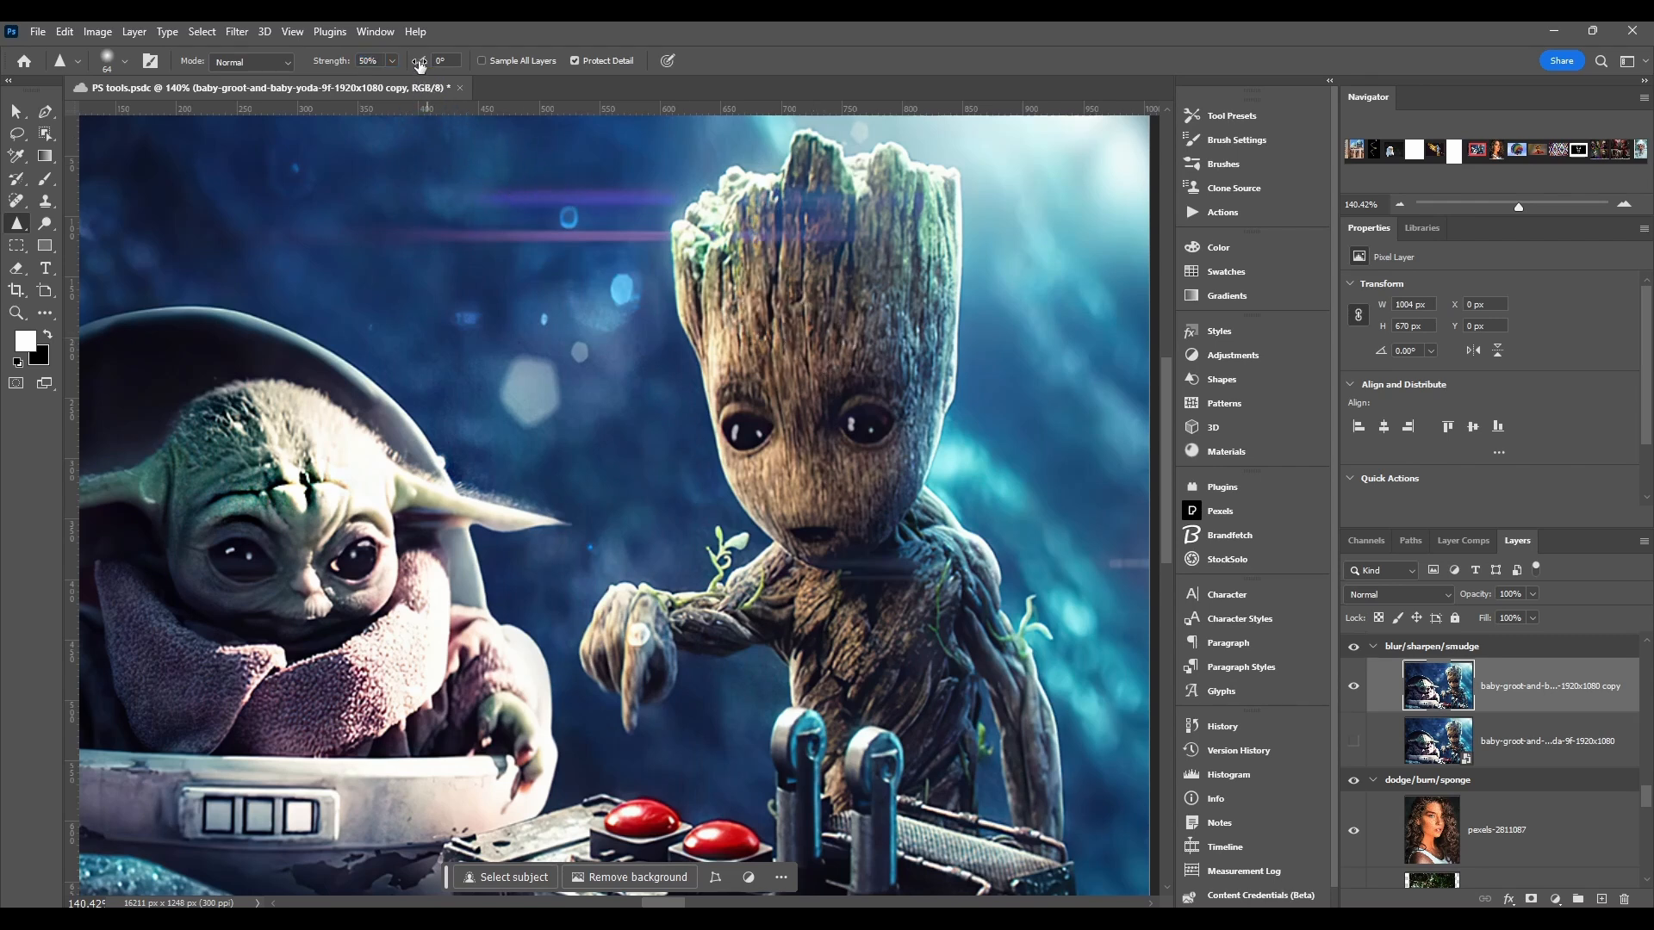